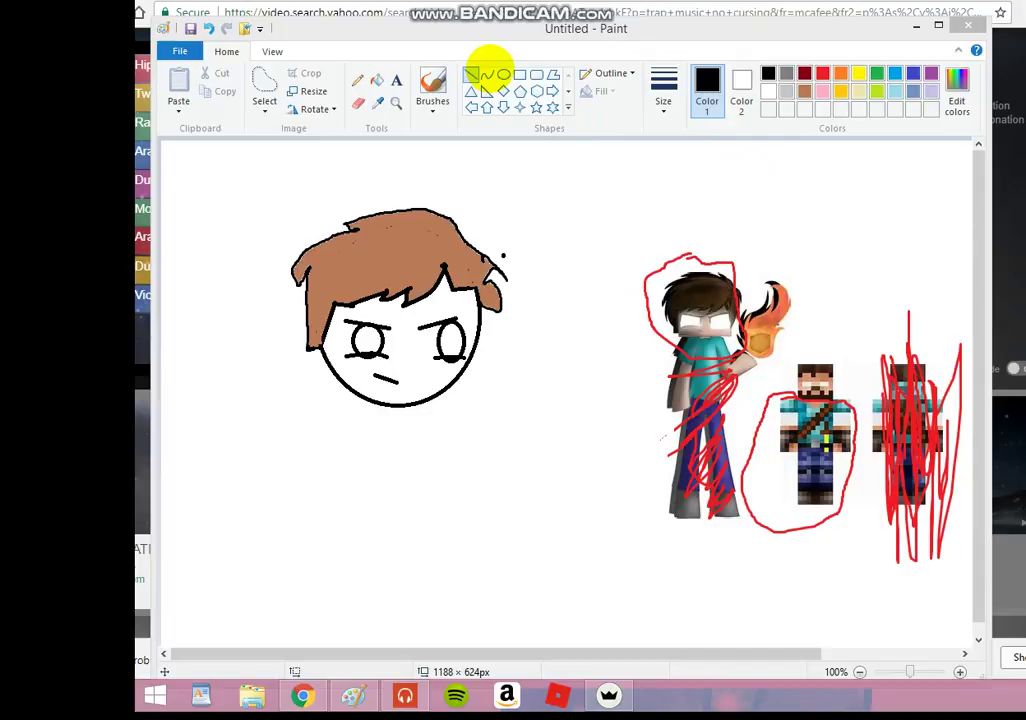
Outline a long beard with a jagged lower edge and a moustache around the mouth, using a black brush.
{"action": "left_click", "coordinate": [434, 78]}
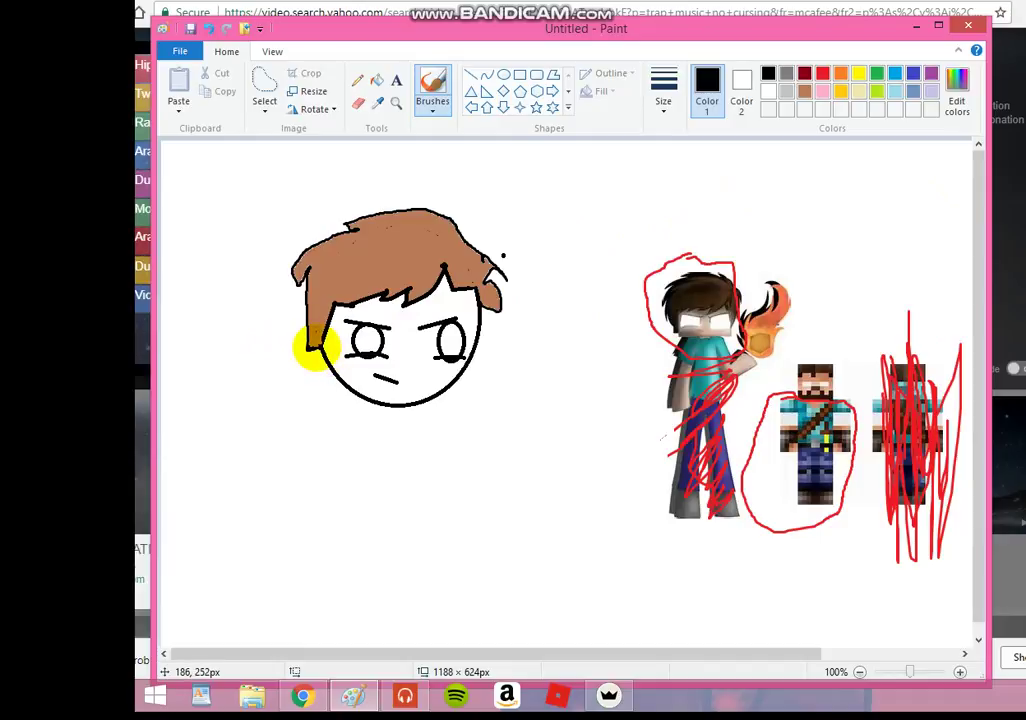
{"action": "mouse_move", "coordinate": [318, 348]}
{"action": "left_mouse_down"}
{"action": "mouse_move", "coordinate": [322, 408]}
{"action": "mouse_move", "coordinate": [346, 456]}
{"action": "mouse_move", "coordinate": [385, 469]}
{"action": "mouse_move", "coordinate": [374, 460]}
{"action": "mouse_move", "coordinate": [394, 460]}
{"action": "left_mouse_up"}
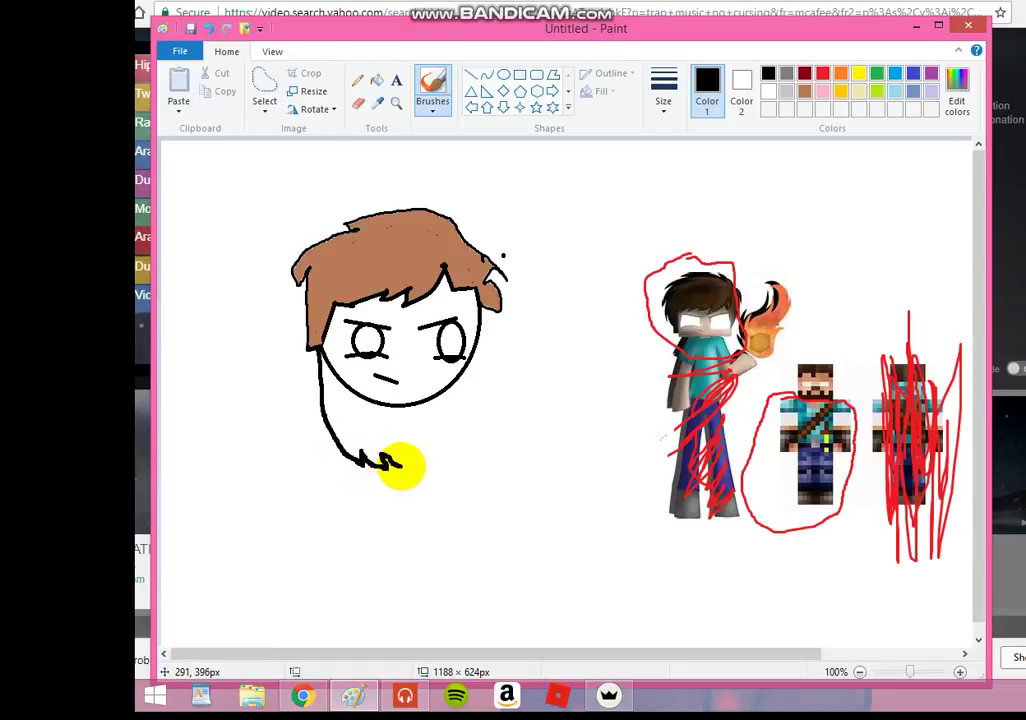
{"action": "mouse_move", "coordinate": [480, 337]}
{"action": "left_mouse_down"}
{"action": "mouse_move", "coordinate": [464, 448]}
{"action": "mouse_move", "coordinate": [450, 468]}
{"action": "mouse_move", "coordinate": [452, 451]}
{"action": "mouse_move", "coordinate": [432, 456]}
{"action": "mouse_move", "coordinate": [443, 433]}
{"action": "mouse_move", "coordinate": [405, 459]}
{"action": "left_mouse_up"}
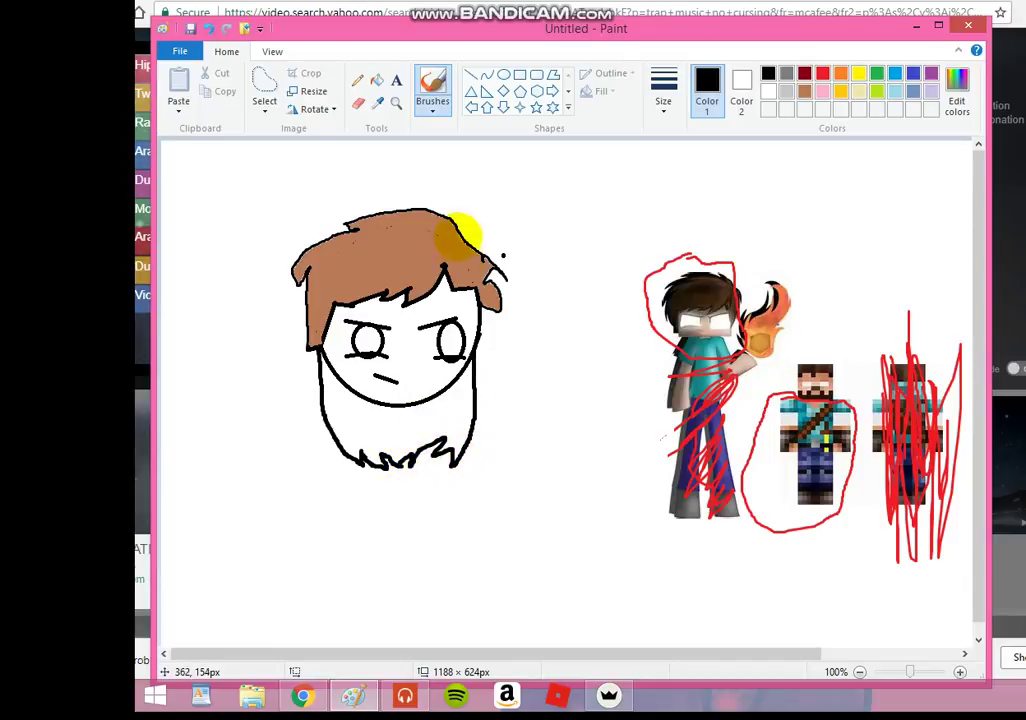
{"action": "mouse_move", "coordinate": [347, 385]}
{"action": "left_mouse_down"}
{"action": "mouse_move", "coordinate": [355, 366]}
{"action": "mouse_move", "coordinate": [385, 360]}
{"action": "mouse_move", "coordinate": [408, 360]}
{"action": "mouse_move", "coordinate": [431, 378]}
{"action": "left_mouse_up"}
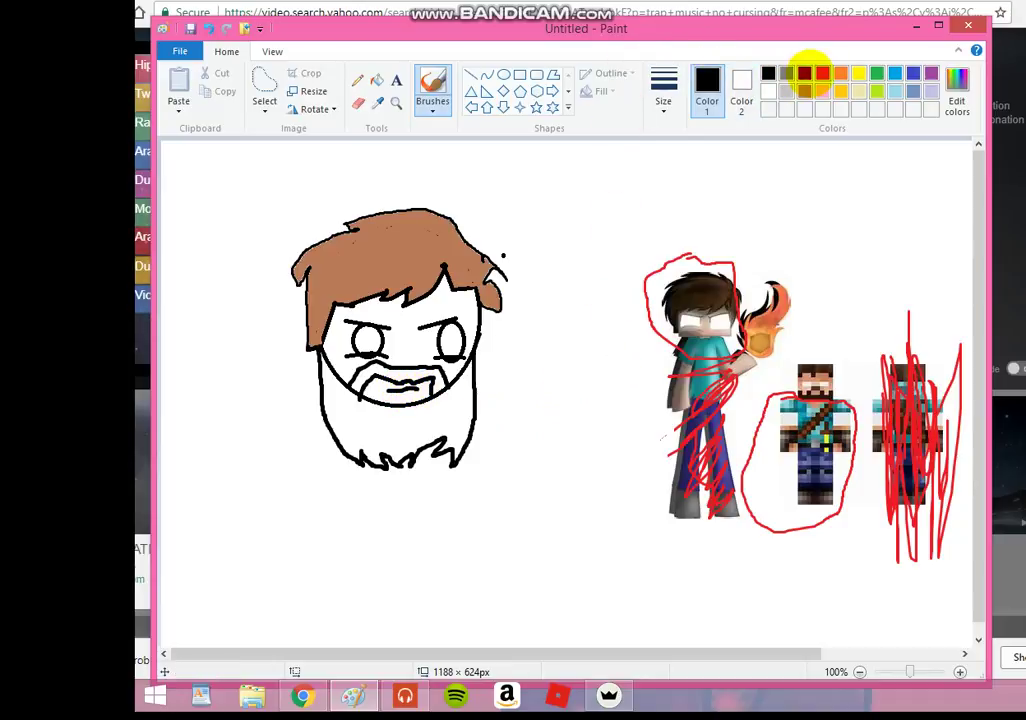
Fill the beard and moustache with brown and paint over the black lines inside them with a brown brush.
{"action": "left_click", "coordinate": [804, 91]}
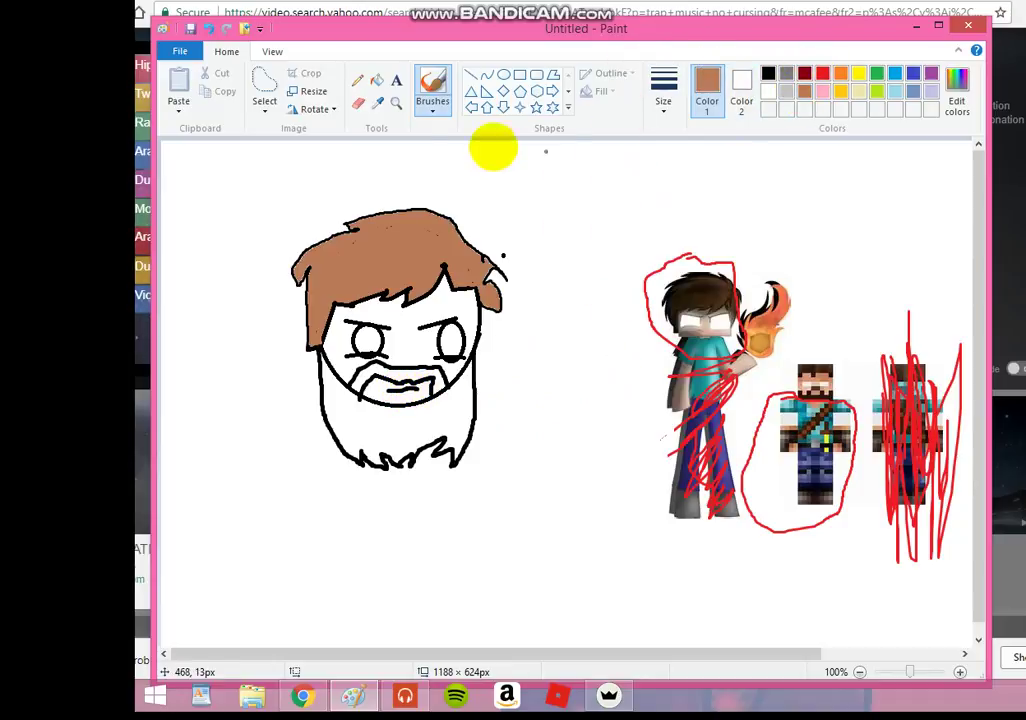
{"action": "left_click", "coordinate": [376, 80]}
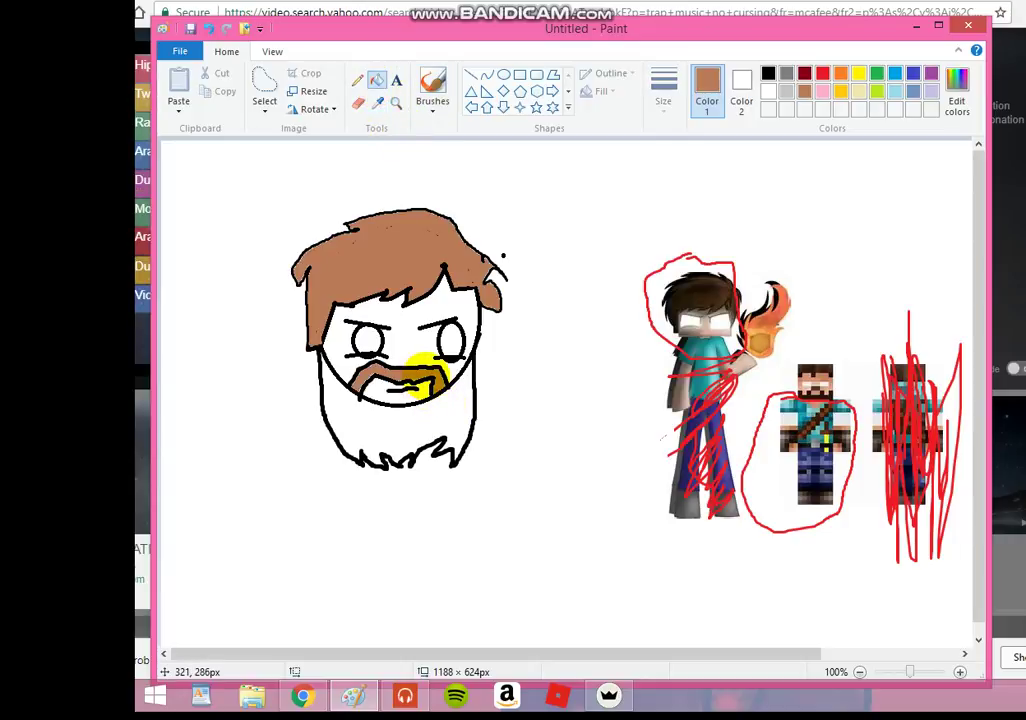
{"action": "left_click", "coordinate": [405, 425]}
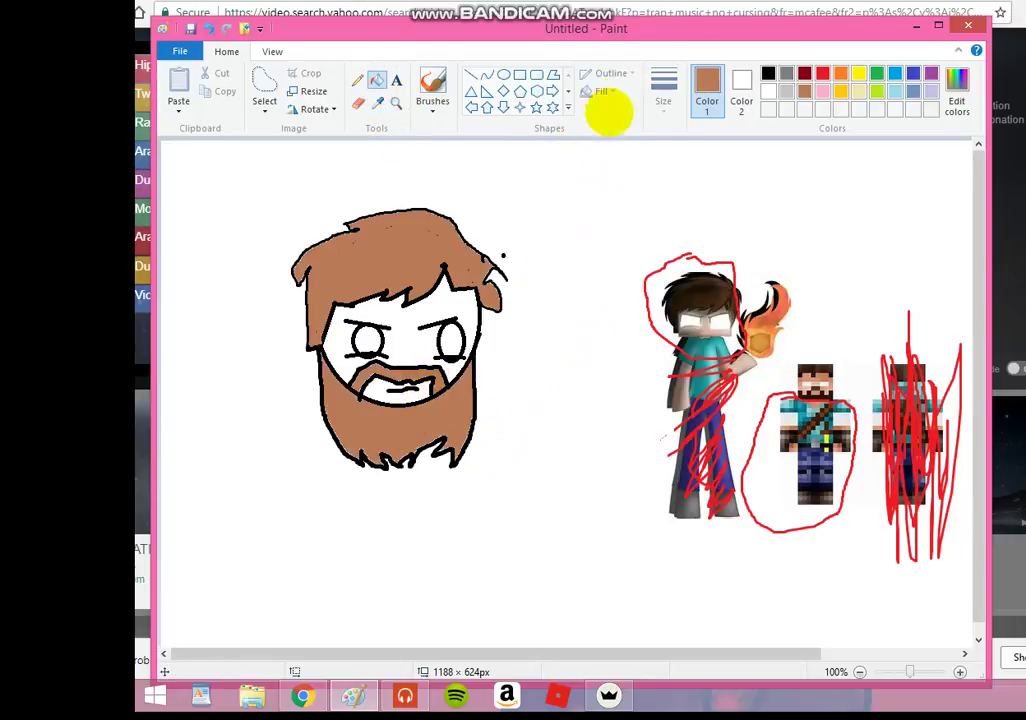
{"action": "left_click", "coordinate": [430, 82]}
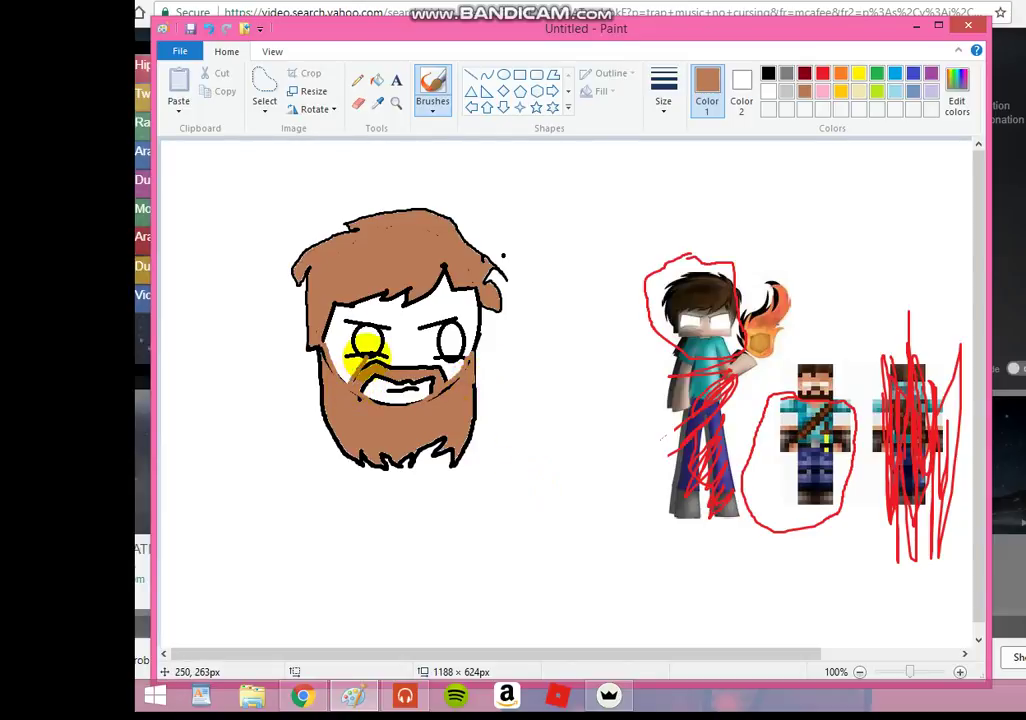
{"action": "left_click", "coordinate": [208, 28]}
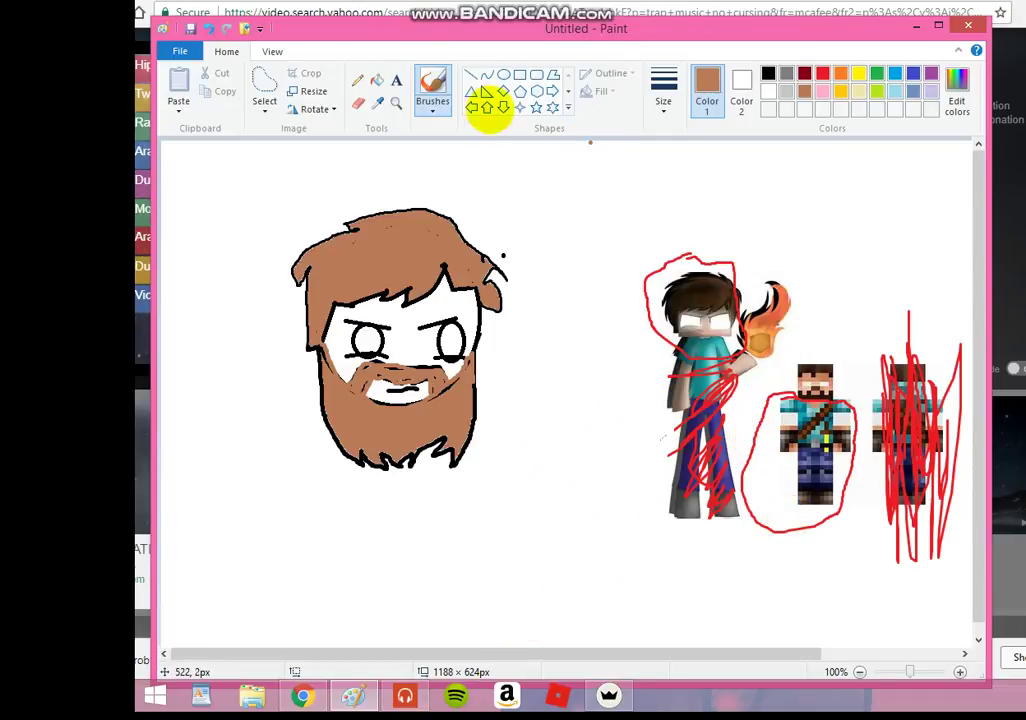
Draw the shirt's left sleeve in black with the Curve tool, from the beard's lower left edge down to a notched cuff.
{"action": "left_click", "coordinate": [487, 74]}
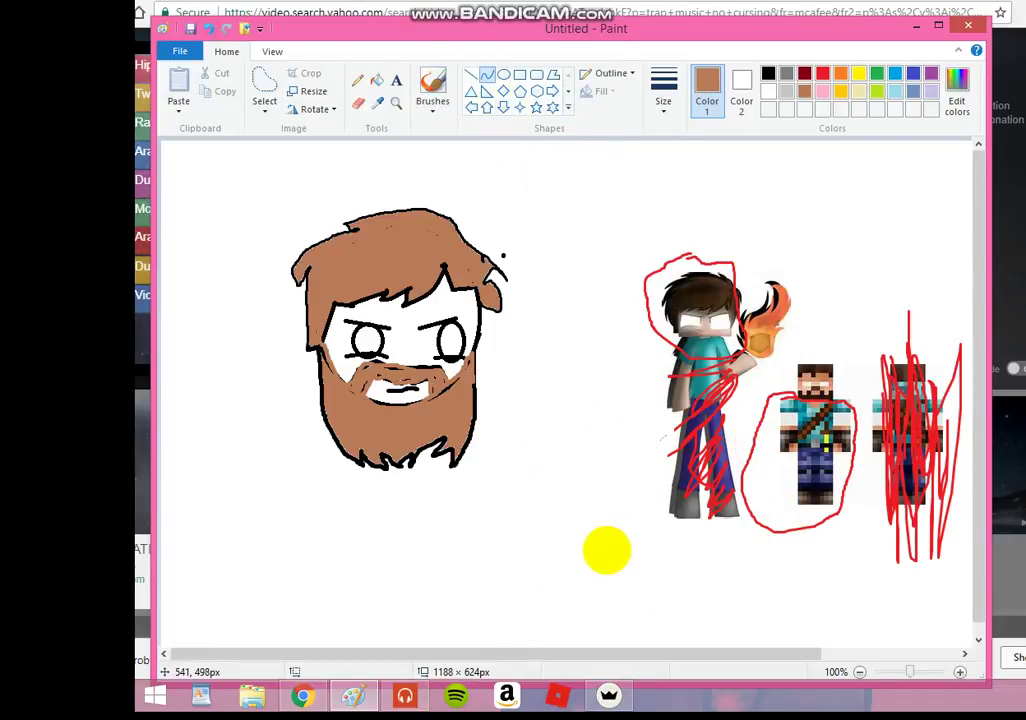
{"action": "left_click", "coordinate": [768, 73]}
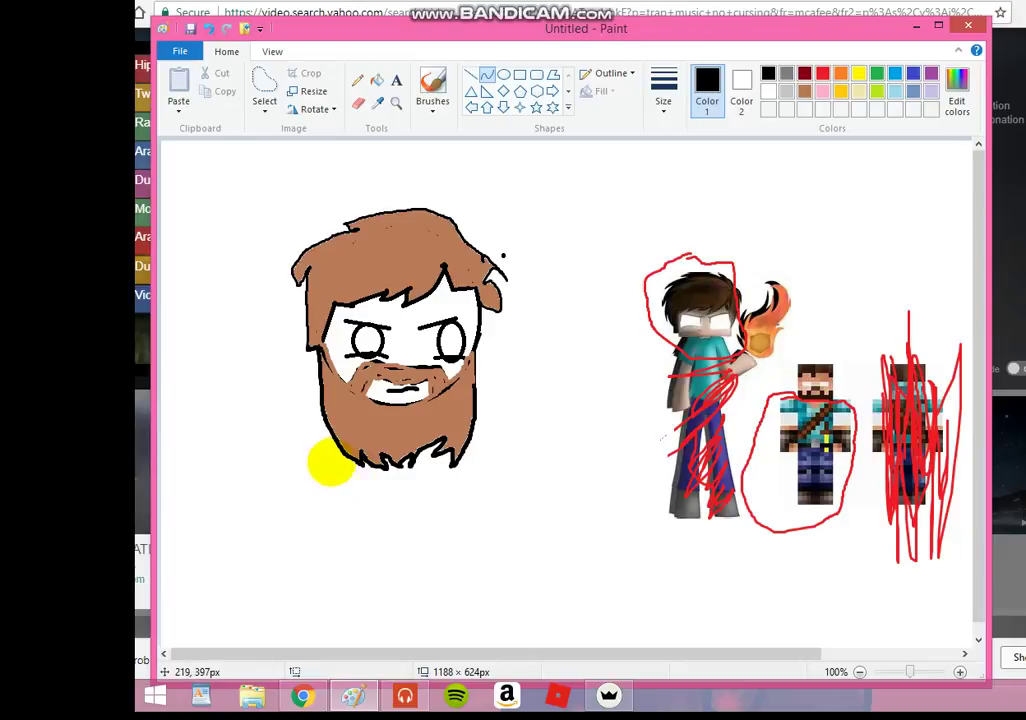
{"action": "left_click_drag", "start_coordinate": [341, 454], "coordinate": [306, 506]}
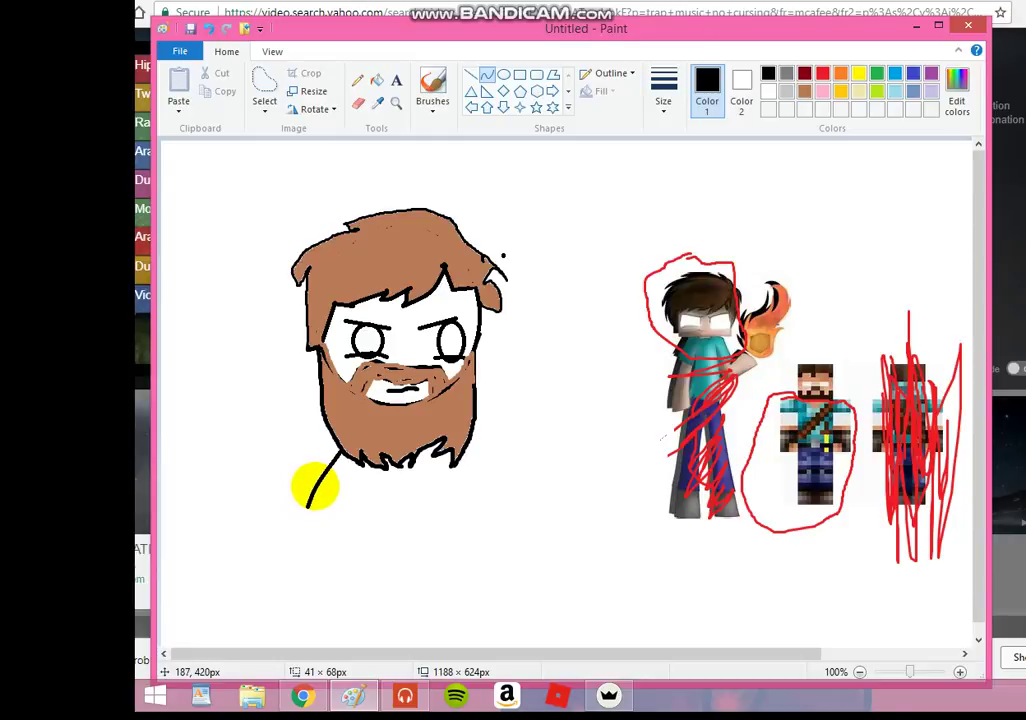
{"action": "left_click", "coordinate": [302, 506]}
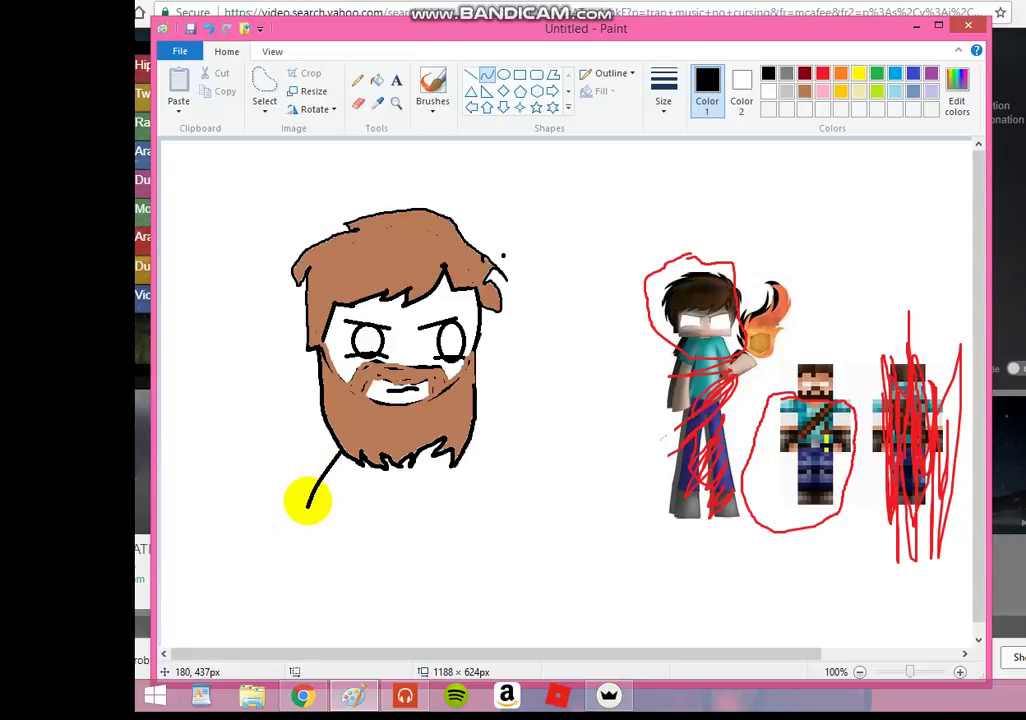
{"action": "left_click_drag", "start_coordinate": [307, 503], "coordinate": [318, 505]}
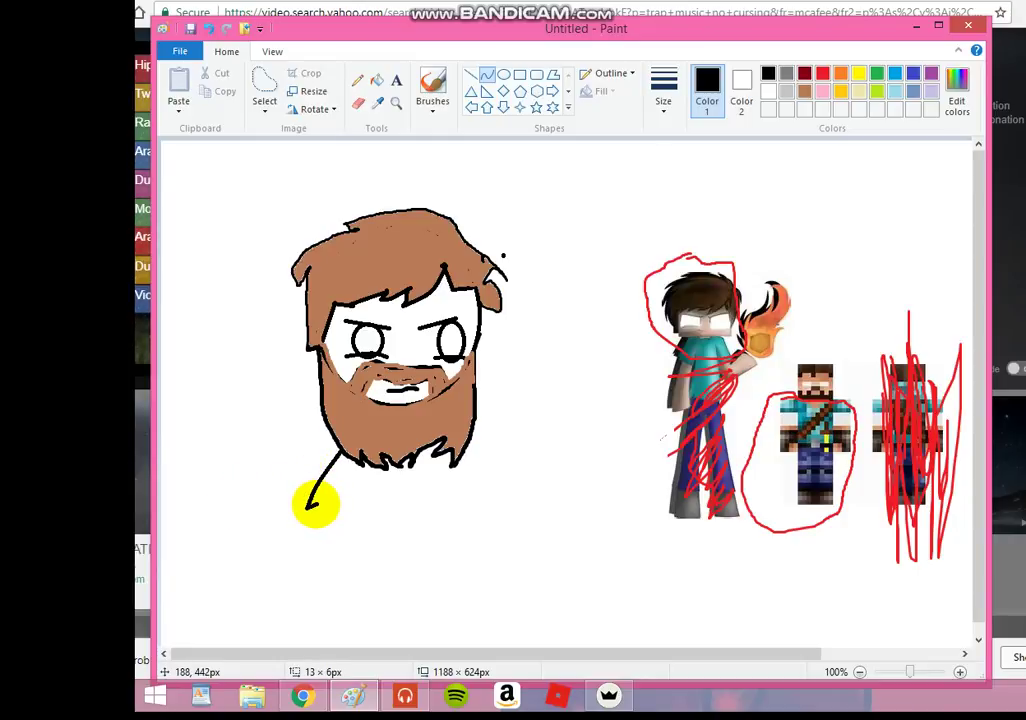
{"action": "left_click", "coordinate": [279, 532]}
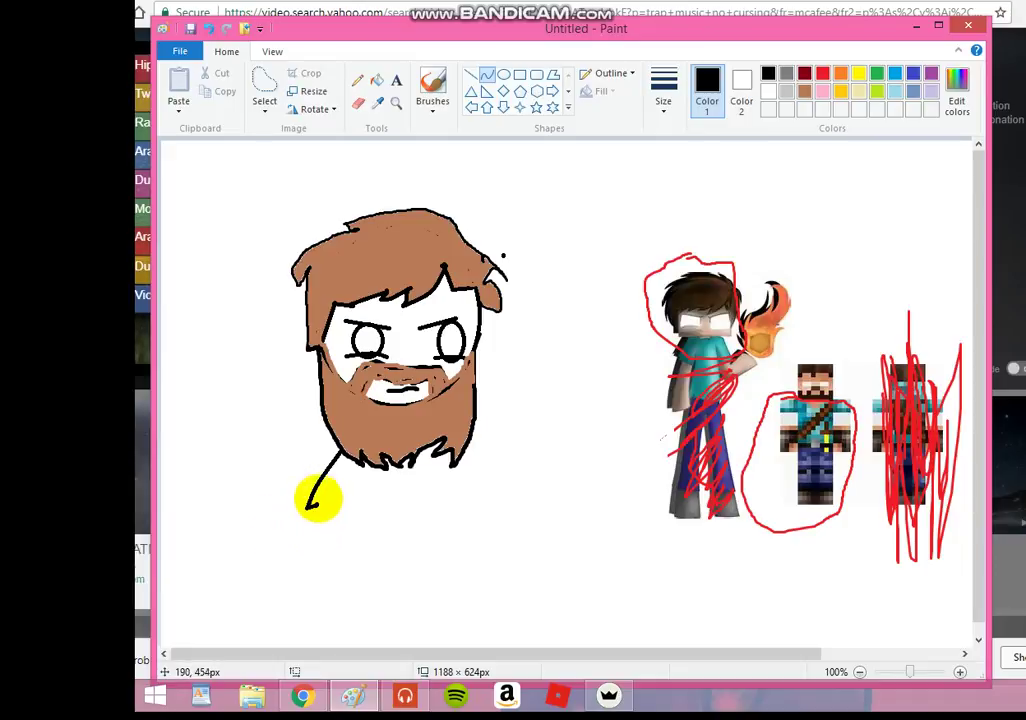
{"action": "mouse_move", "coordinate": [307, 503]}
{"action": "left_mouse_down"}
{"action": "mouse_move", "coordinate": [316, 526]}
{"action": "mouse_move", "coordinate": [322, 517]}
{"action": "mouse_move", "coordinate": [359, 528]}
{"action": "left_mouse_up"}
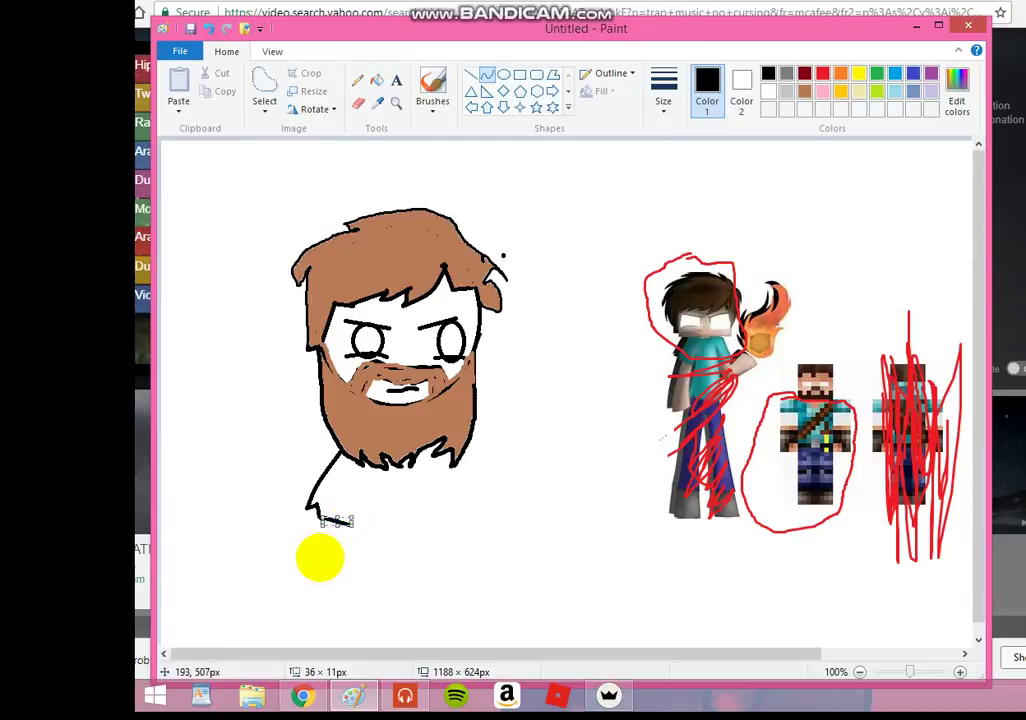
{"action": "left_click", "coordinate": [347, 518]}
Draw the shirt's torso below the beard in black, with two slanted sides and a hem with a small pointed notch.
{"action": "left_click_drag", "start_coordinate": [357, 486], "coordinate": [349, 586]}
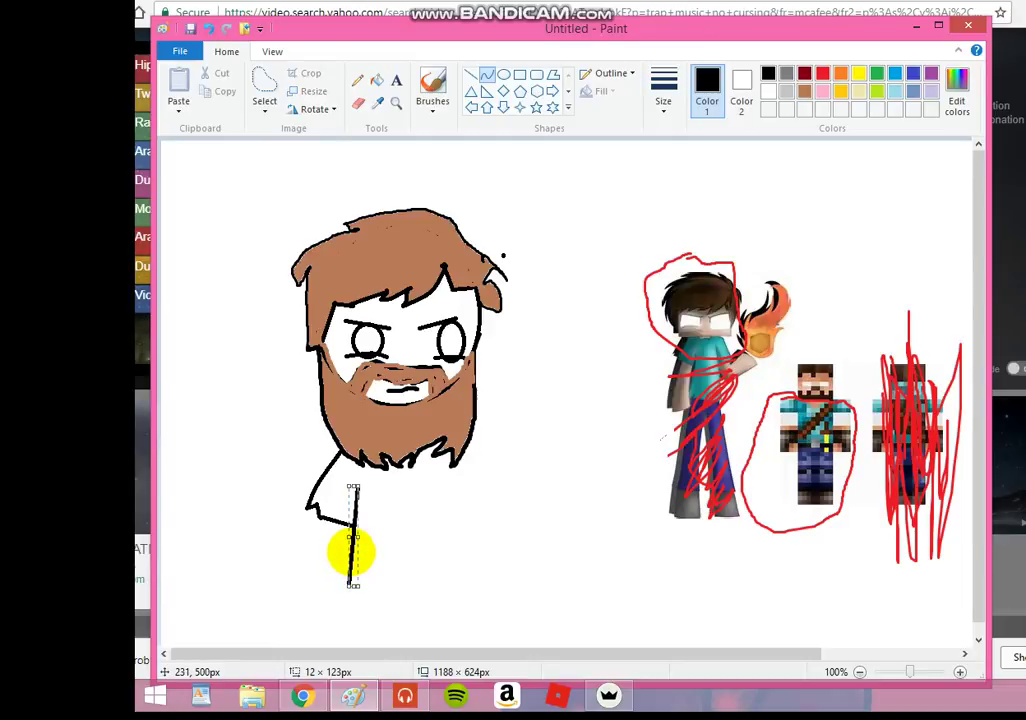
{"action": "left_click_drag", "start_coordinate": [348, 573], "coordinate": [365, 594]}
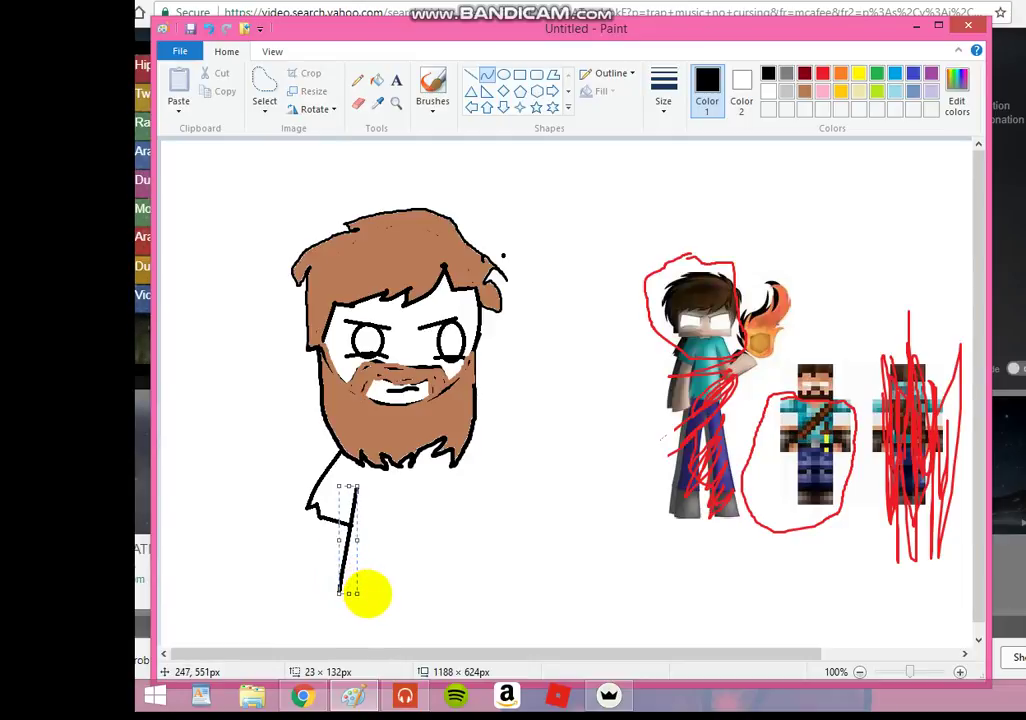
{"action": "left_click", "coordinate": [552, 277]}
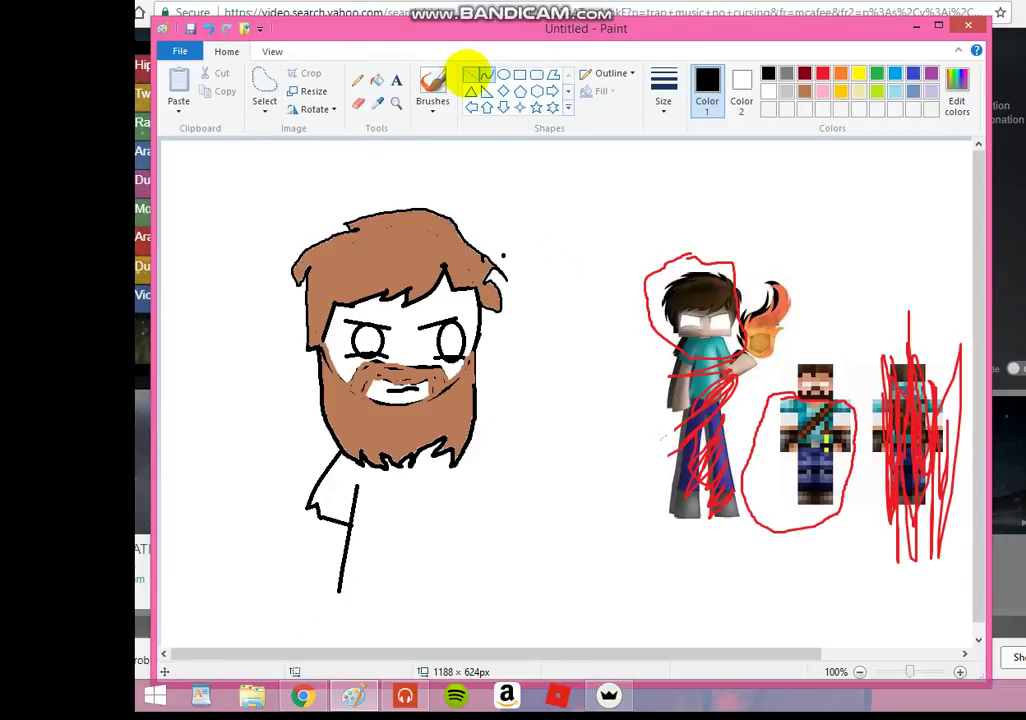
{"action": "left_click", "coordinate": [471, 75]}
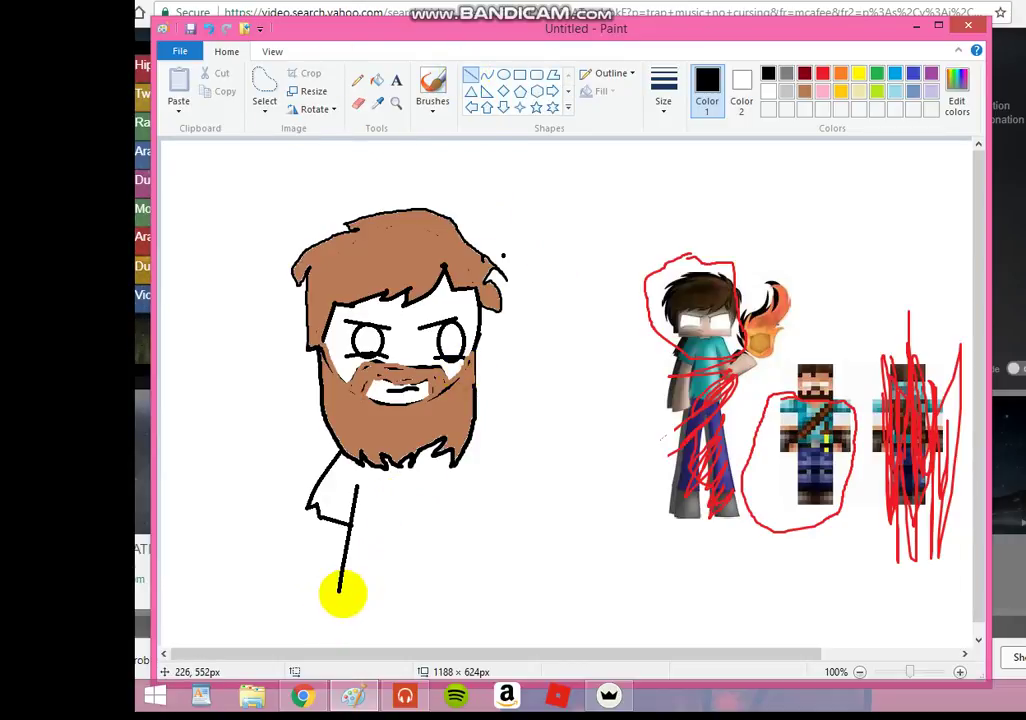
{"action": "mouse_move", "coordinate": [340, 590]}
{"action": "left_mouse_down"}
{"action": "mouse_move", "coordinate": [361, 595]}
{"action": "mouse_move", "coordinate": [345, 604]}
{"action": "mouse_move", "coordinate": [359, 596]}
{"action": "mouse_move", "coordinate": [339, 592]}
{"action": "left_mouse_up"}
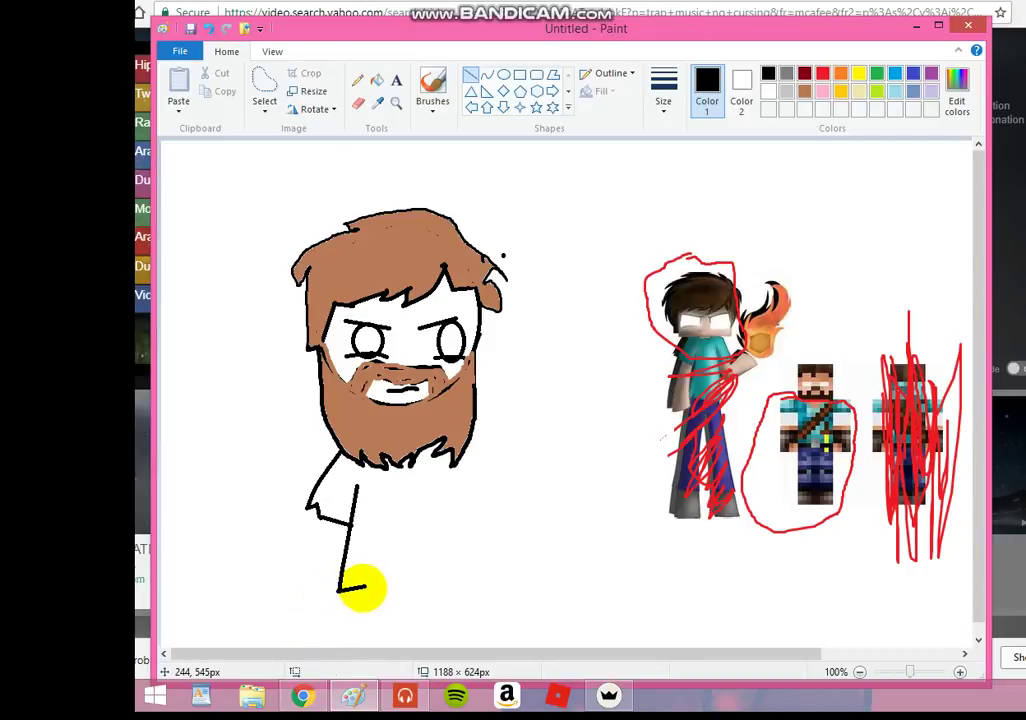
{"action": "mouse_move", "coordinate": [362, 588]}
{"action": "left_mouse_down"}
{"action": "mouse_move", "coordinate": [365, 575]}
{"action": "mouse_move", "coordinate": [380, 590]}
{"action": "mouse_move", "coordinate": [366, 573]}
{"action": "mouse_move", "coordinate": [334, 621]}
{"action": "mouse_move", "coordinate": [394, 586]}
{"action": "mouse_move", "coordinate": [465, 584]}
{"action": "left_mouse_up"}
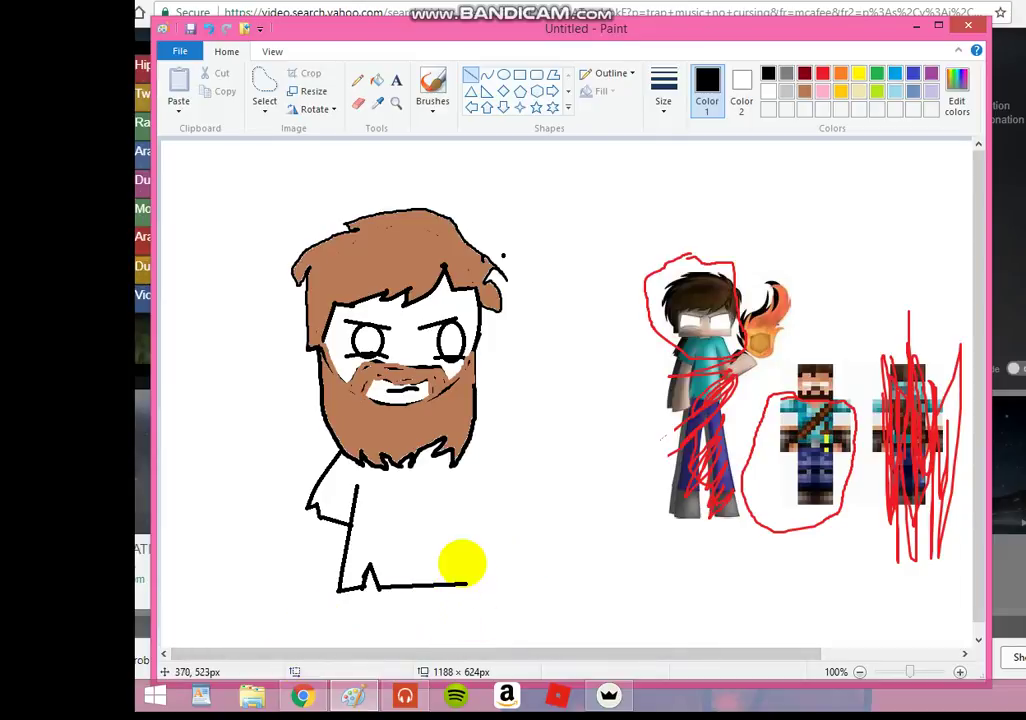
{"action": "left_click_drag", "start_coordinate": [463, 587], "coordinate": [452, 482]}
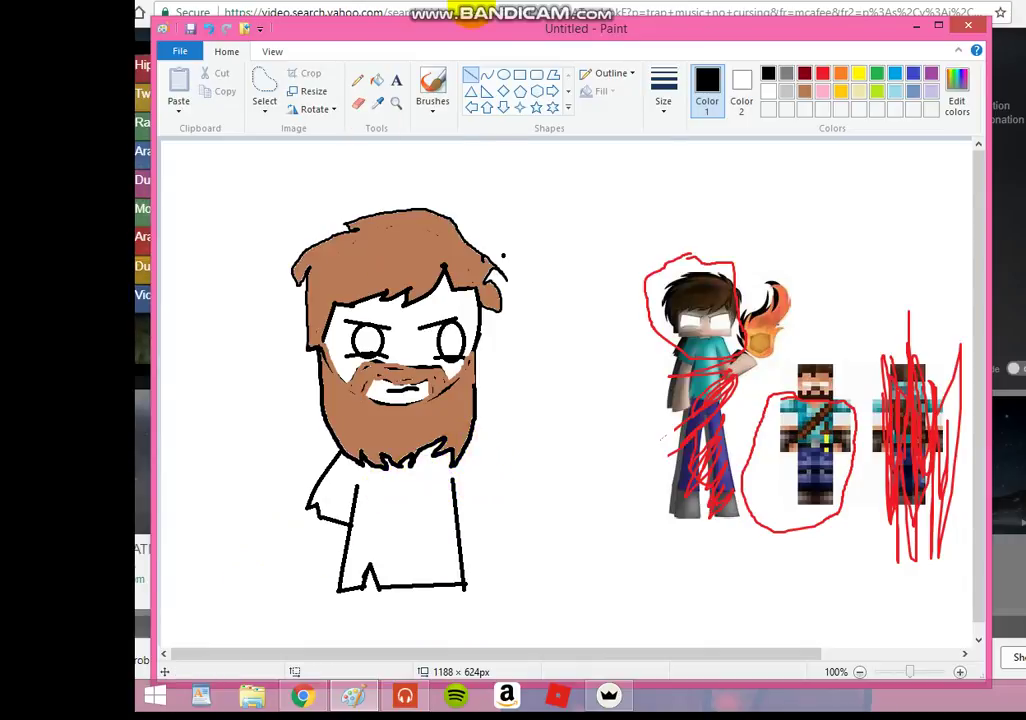
Draw the shirt's right sleeve in black with a curved shoulder about 32 × 66 px and a straight cuff meeting the torso.
{"action": "left_click", "coordinate": [486, 75]}
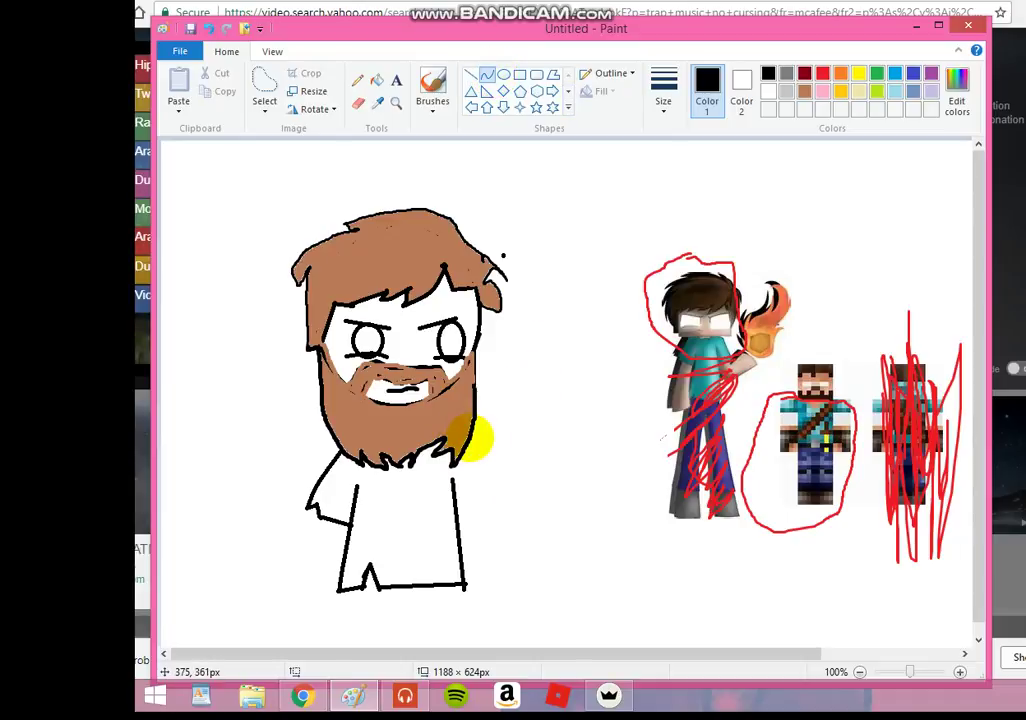
{"action": "left_click_drag", "start_coordinate": [471, 439], "coordinate": [495, 490]}
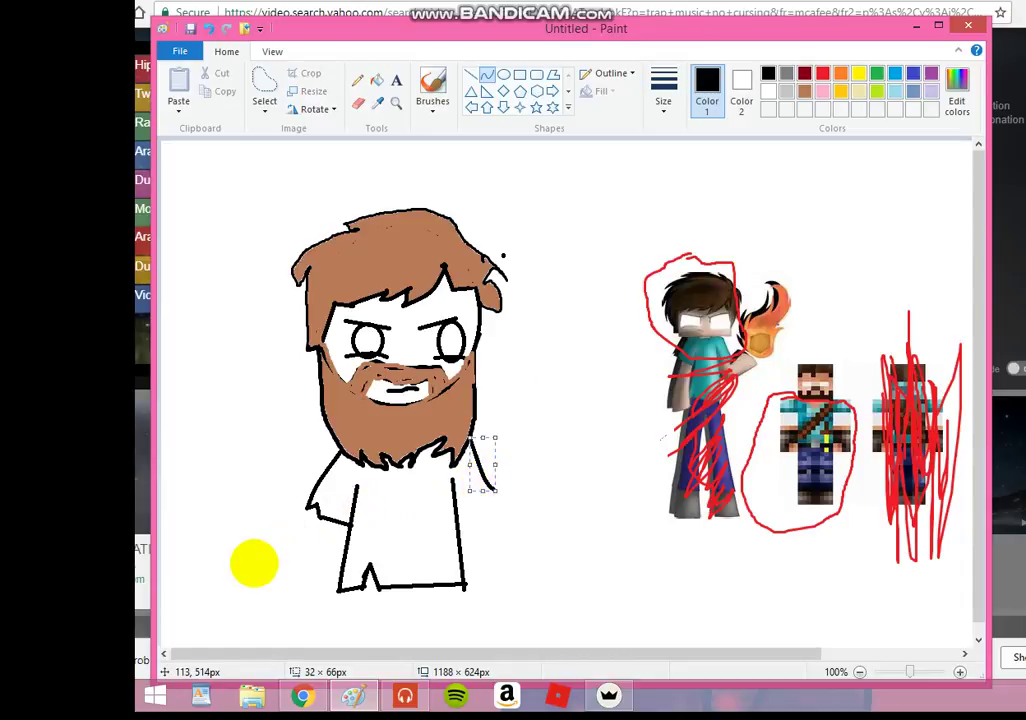
{"action": "left_click", "coordinate": [252, 559]}
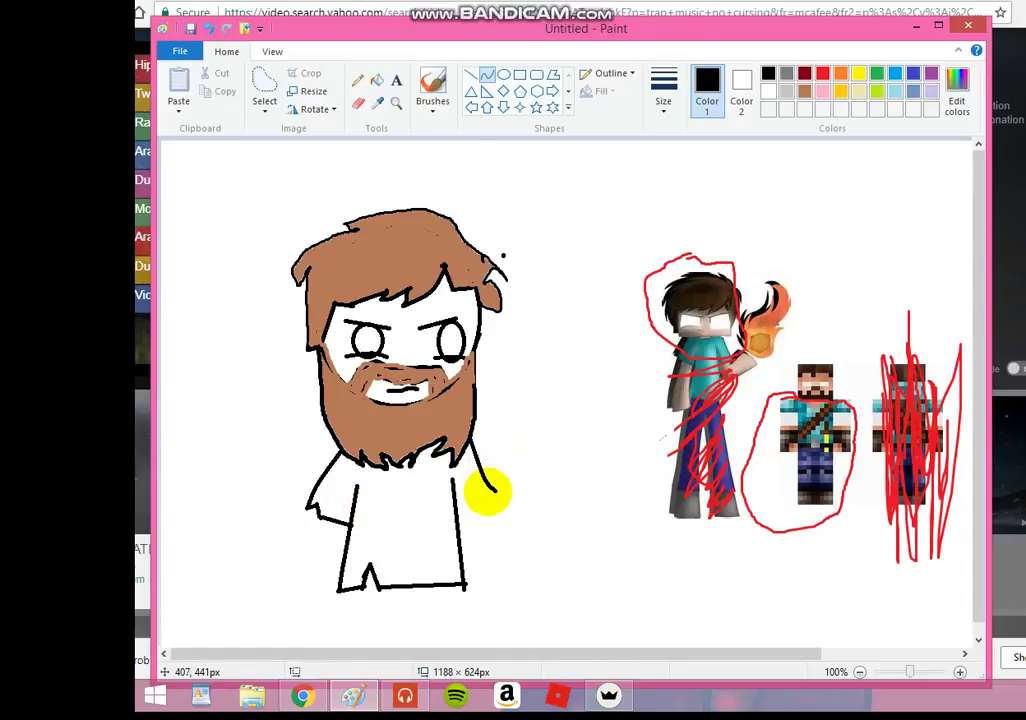
{"action": "left_click", "coordinate": [471, 75]}
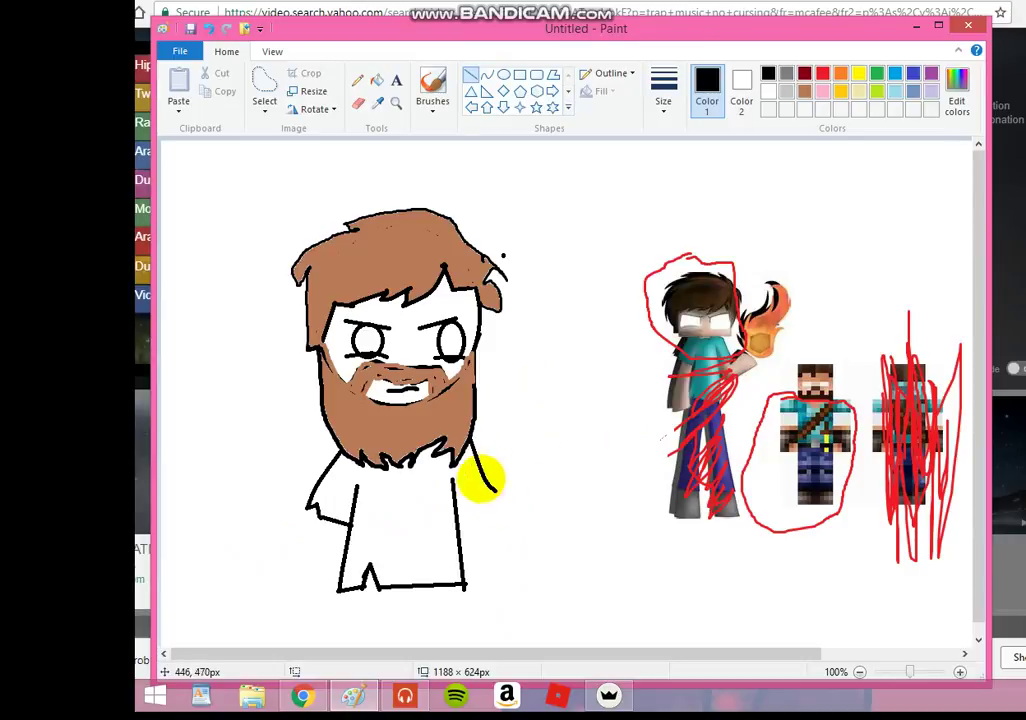
{"action": "left_click_drag", "start_coordinate": [493, 490], "coordinate": [456, 516]}
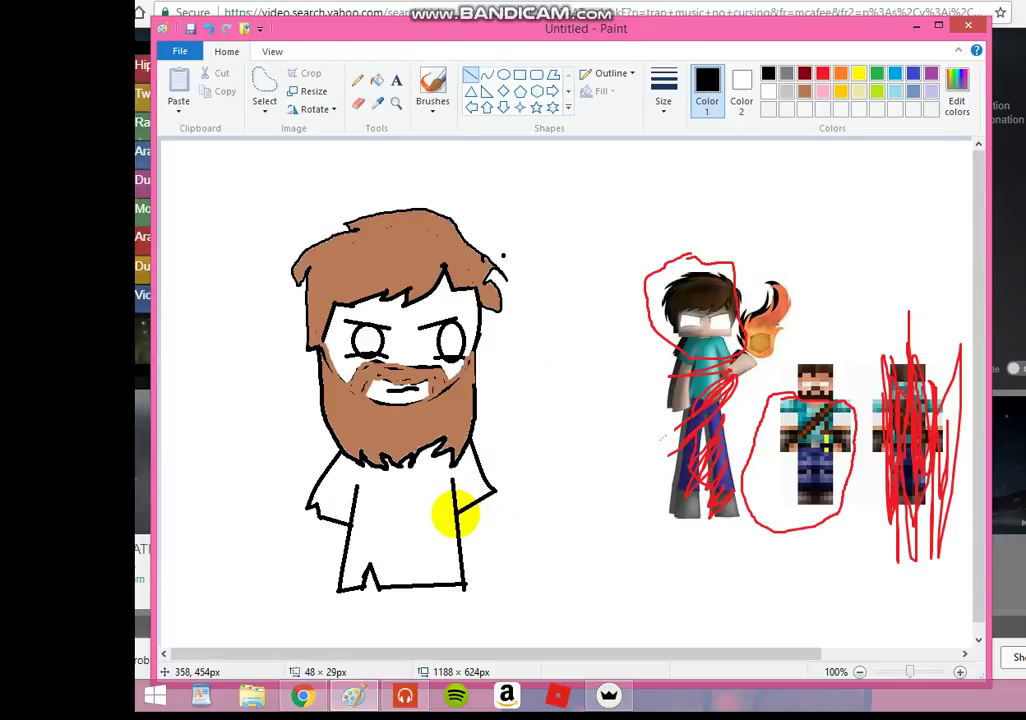
{"action": "left_click", "coordinate": [259, 569]}
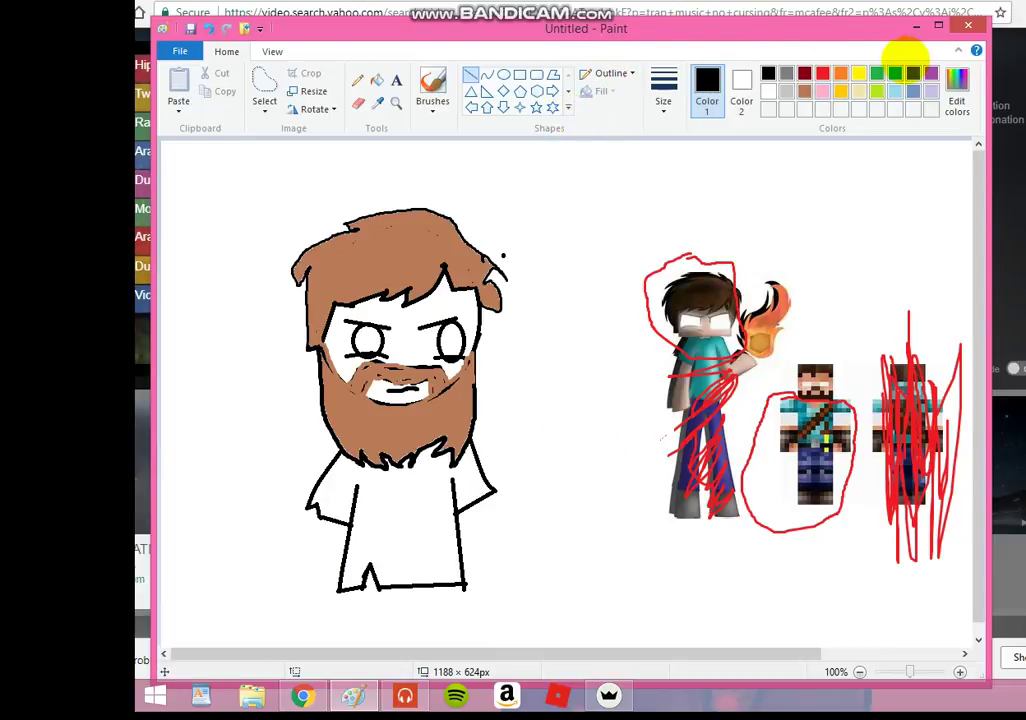
Fill the shirt's torso and sleeves with bright blue.
{"action": "left_click", "coordinate": [895, 76]}
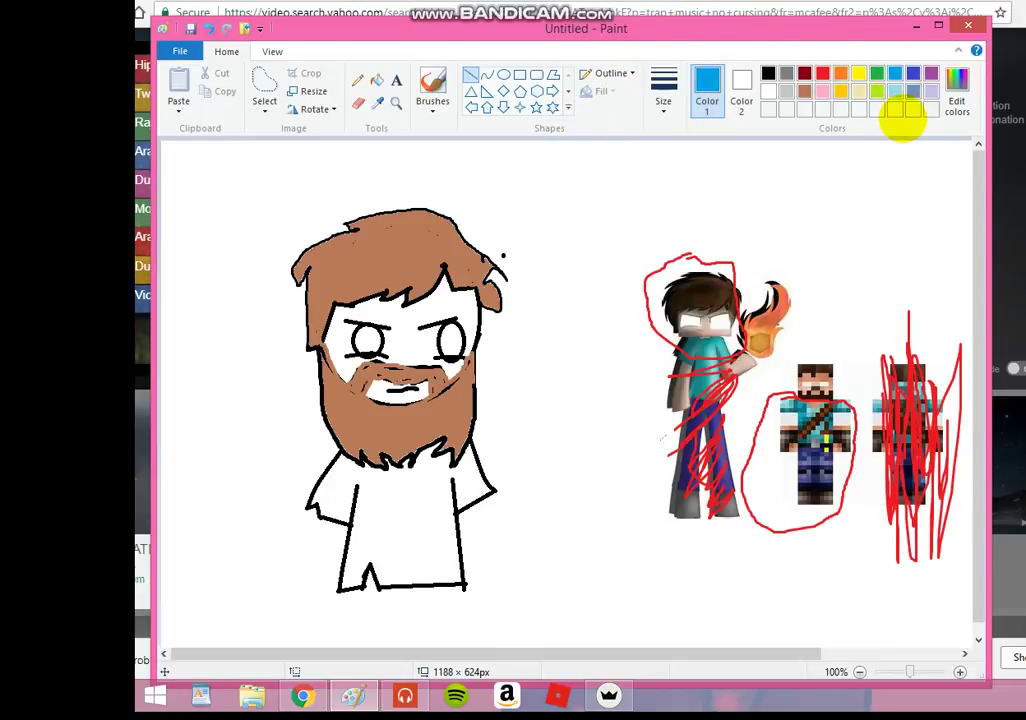
{"action": "left_click", "coordinate": [376, 80]}
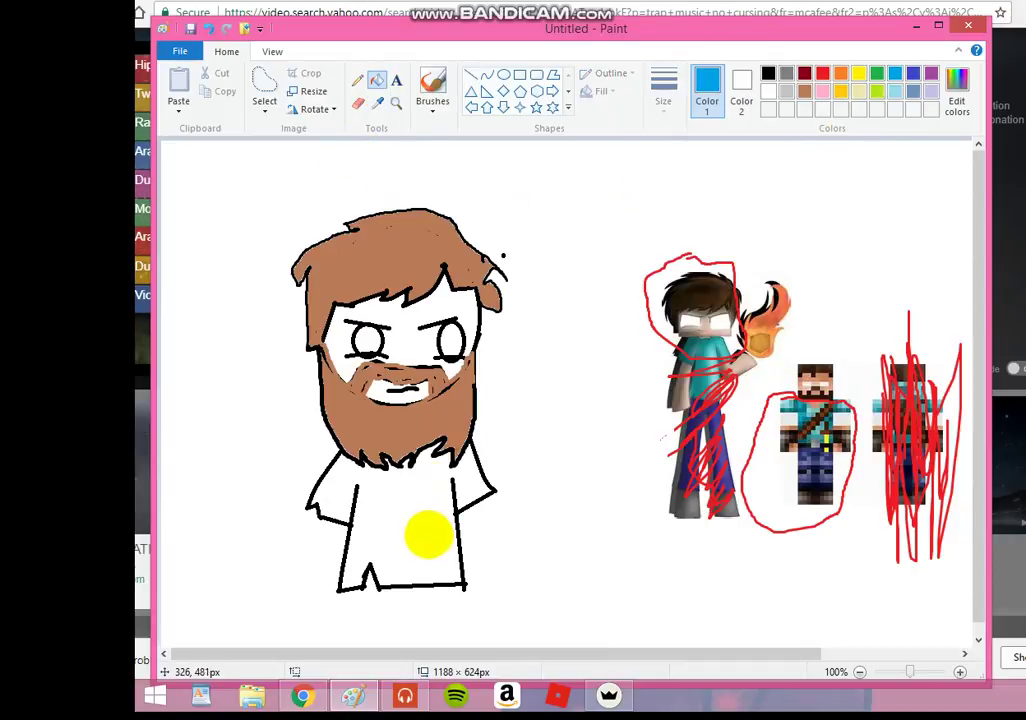
{"action": "left_click", "coordinate": [426, 530]}
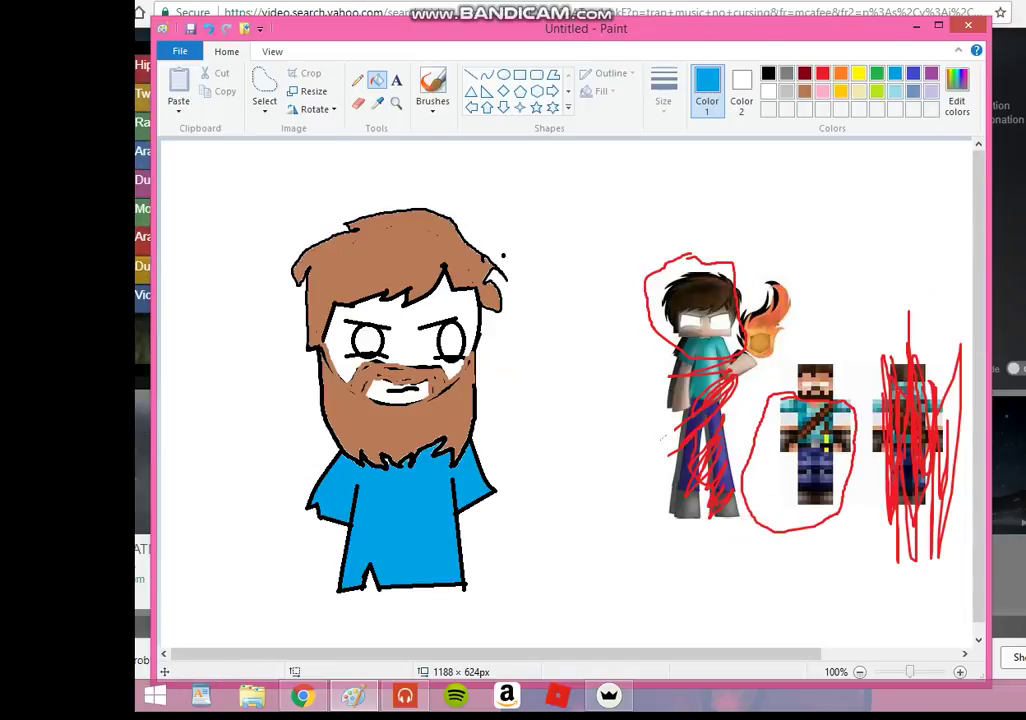
Draw the right arm in black with two straight lines running from the right sleeve's cuff and the torso's side down to the wrist.
{"action": "left_click", "coordinate": [768, 73]}
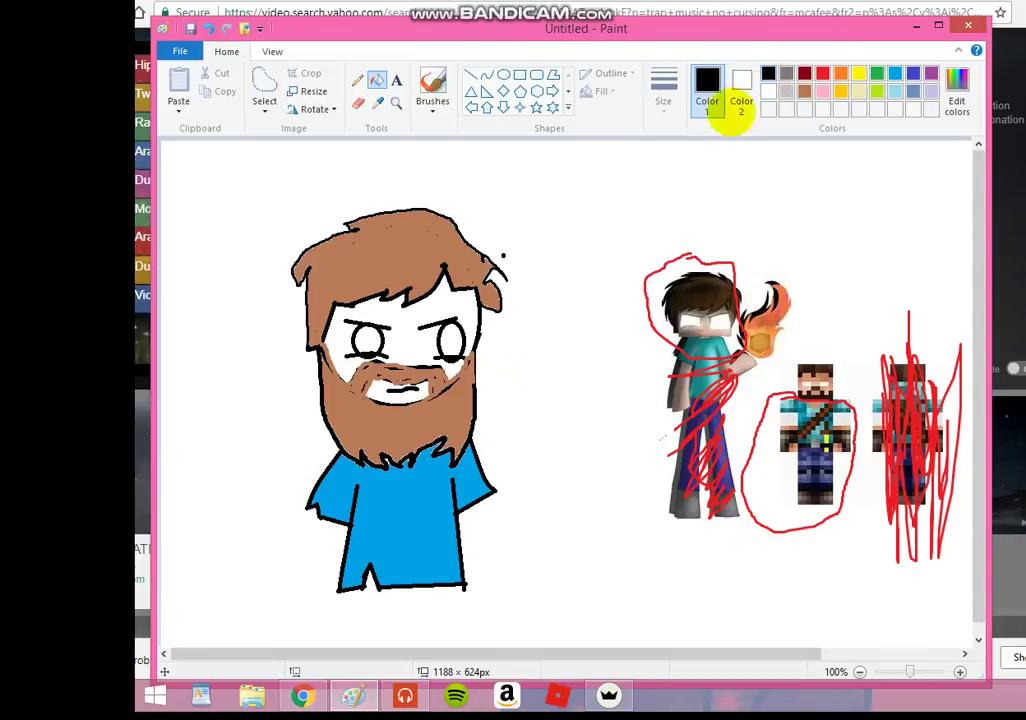
{"action": "left_click", "coordinate": [472, 76]}
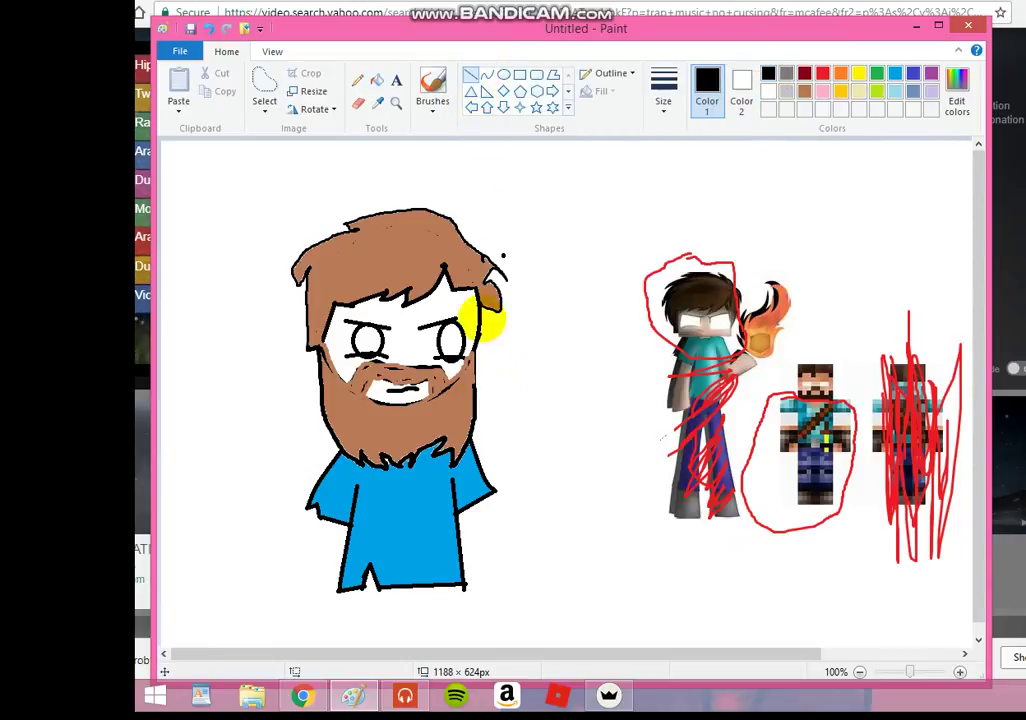
{"action": "mouse_move", "coordinate": [485, 492]}
{"action": "left_mouse_down"}
{"action": "mouse_move", "coordinate": [498, 513]}
{"action": "mouse_move", "coordinate": [491, 528]}
{"action": "left_mouse_up"}
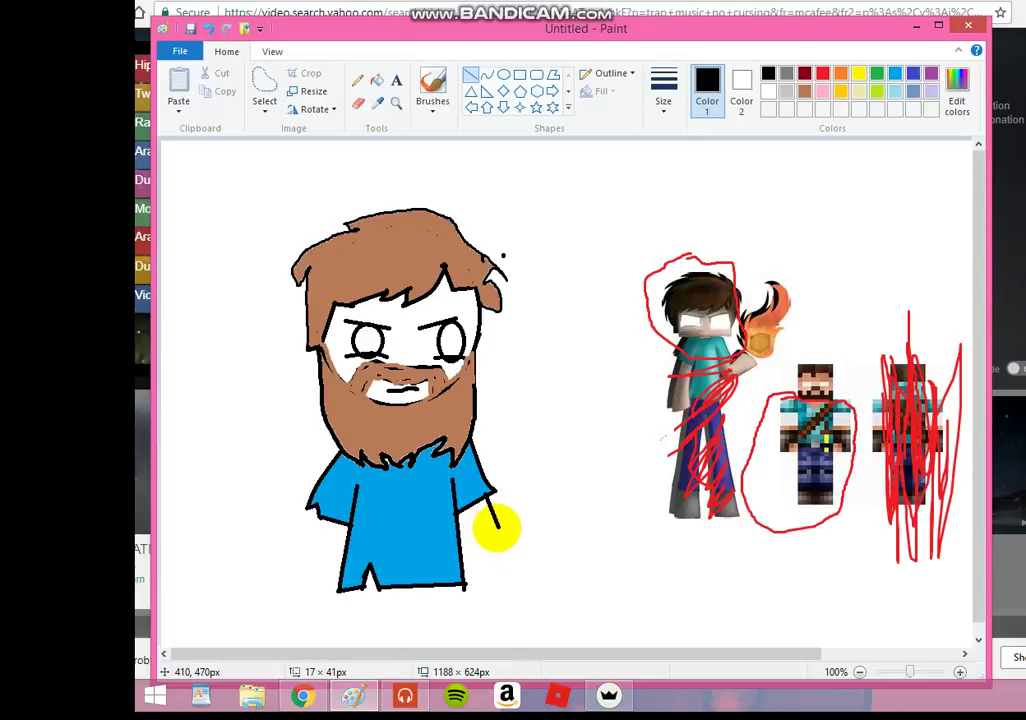
{"action": "left_click", "coordinate": [392, 550]}
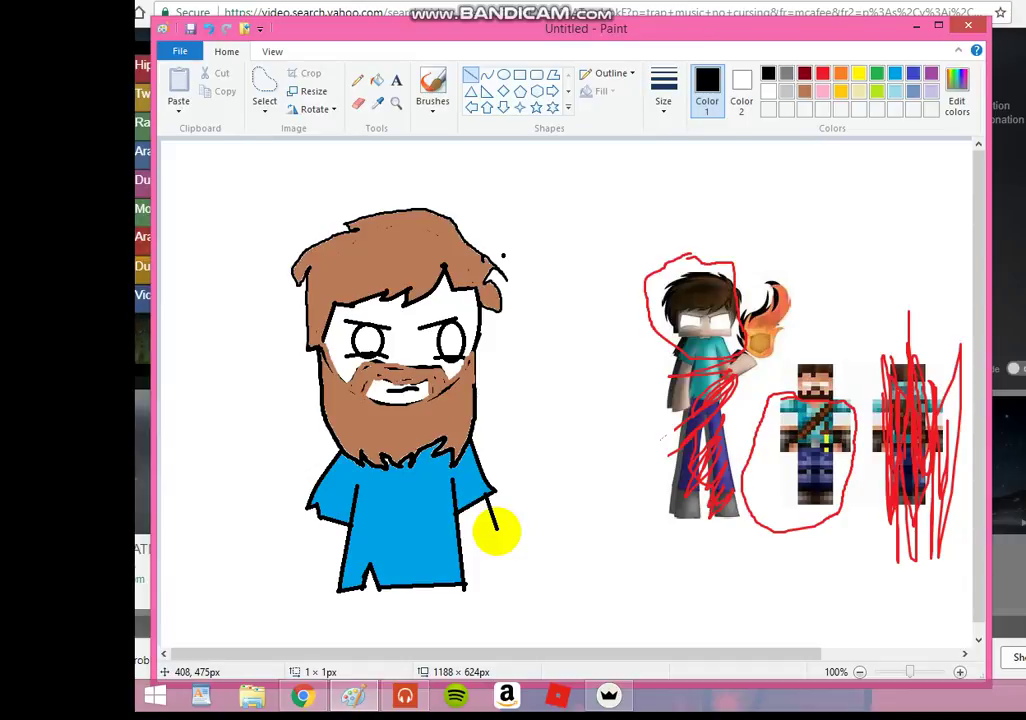
{"action": "left_click_drag", "start_coordinate": [497, 531], "coordinate": [532, 507]}
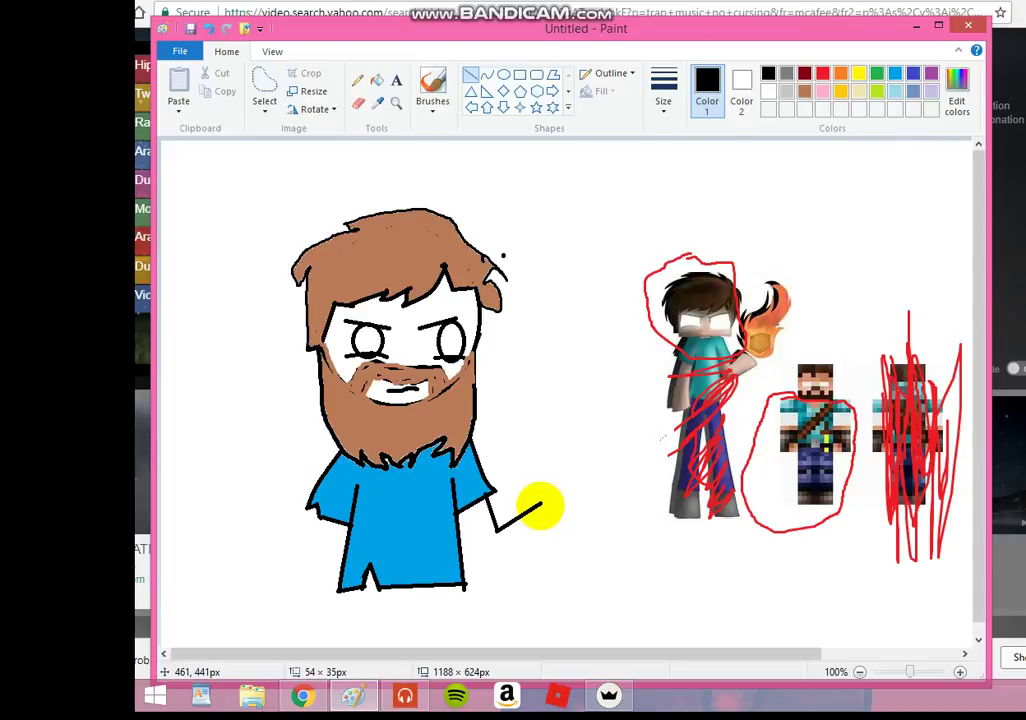
{"action": "mouse_move", "coordinate": [540, 505]}
{"action": "left_mouse_down"}
{"action": "mouse_move", "coordinate": [513, 573]}
{"action": "mouse_move", "coordinate": [543, 538]}
{"action": "mouse_move", "coordinate": [548, 521]}
{"action": "mouse_move", "coordinate": [511, 587]}
{"action": "left_mouse_up"}
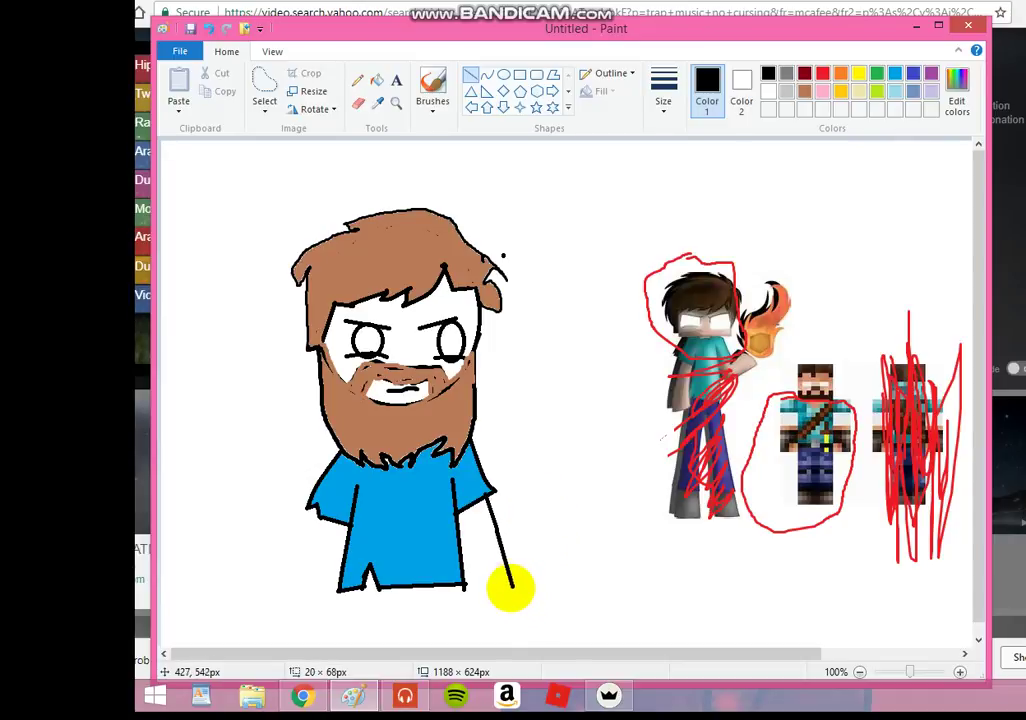
{"action": "left_click", "coordinate": [332, 602]}
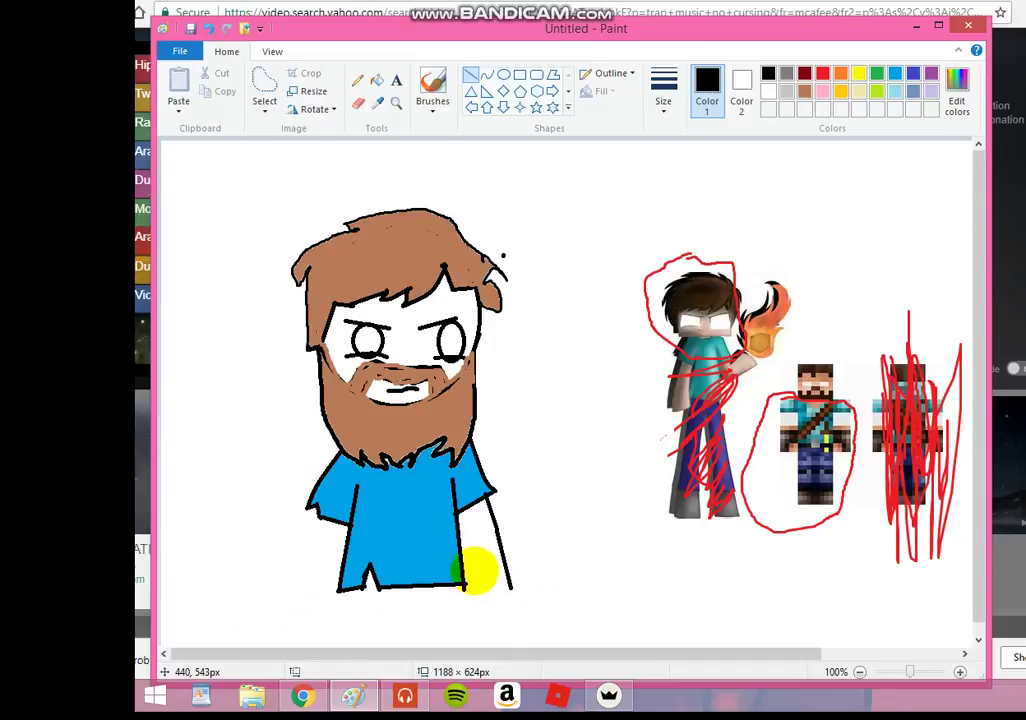
{"action": "left_click_drag", "start_coordinate": [459, 562], "coordinate": [483, 597]}
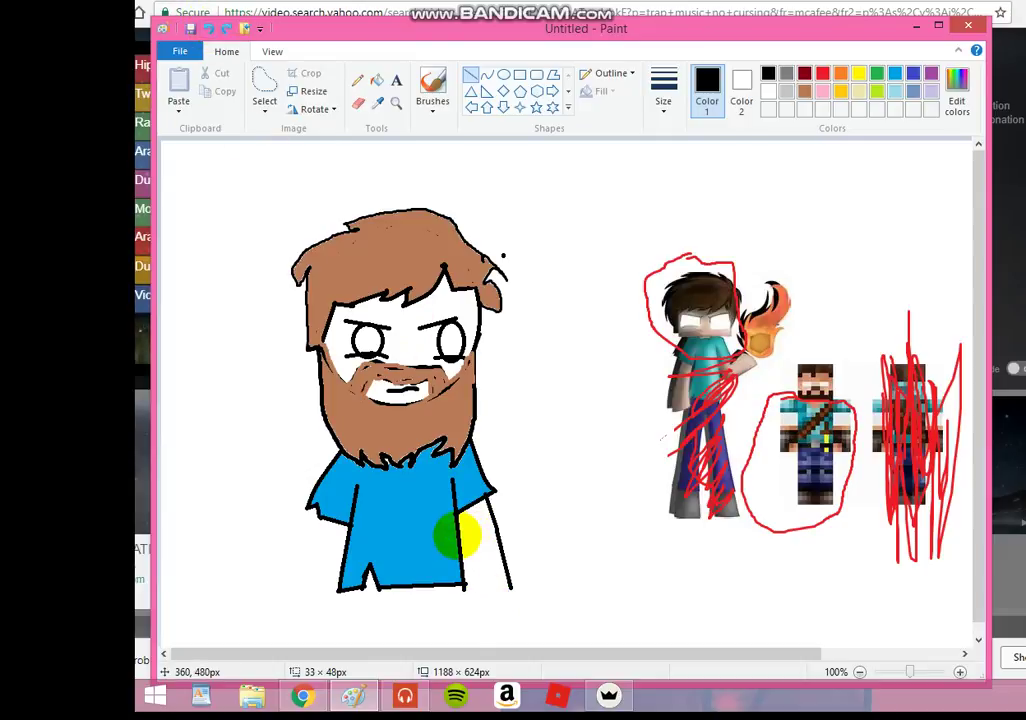
{"action": "left_click_drag", "start_coordinate": [458, 537], "coordinate": [490, 593]}
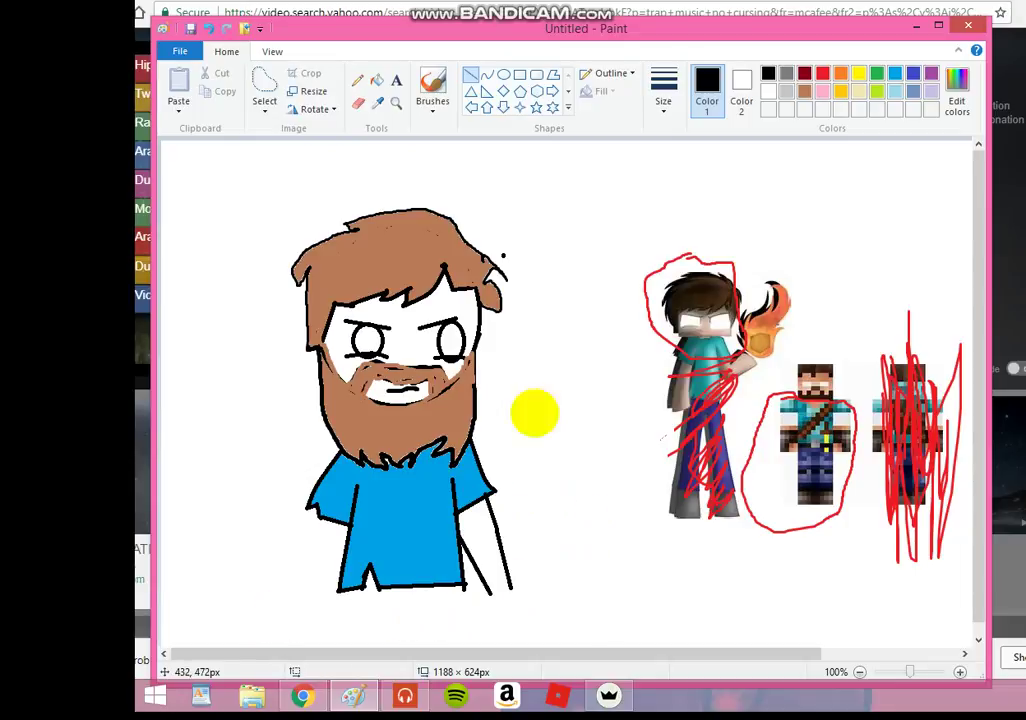
Draw a small black oval hand at the end of the right arm and extend the arm's outer line to meet it.
{"action": "left_click", "coordinate": [503, 75]}
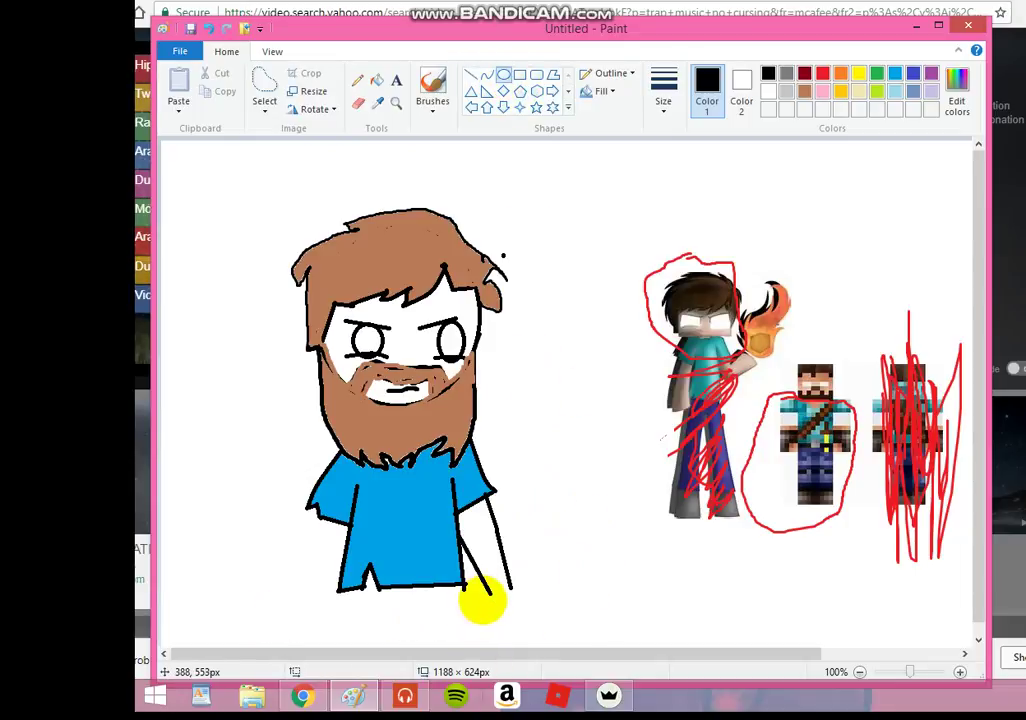
{"action": "left_click_drag", "start_coordinate": [492, 589], "coordinate": [521, 621]}
{"action": "left_click", "coordinate": [305, 600]}
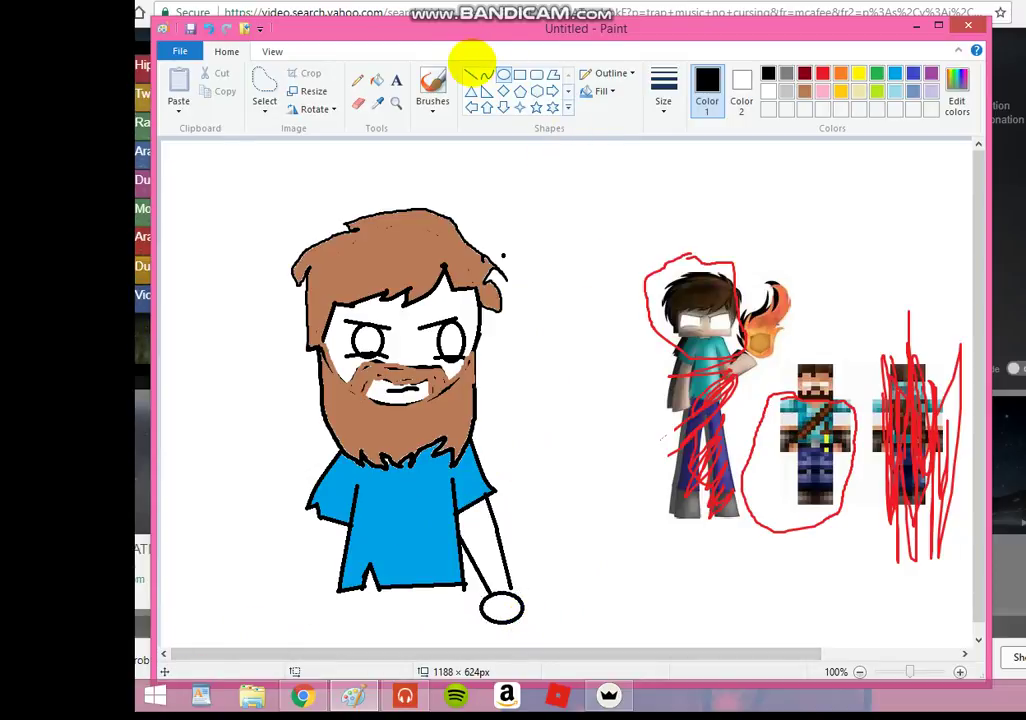
{"action": "left_click", "coordinate": [472, 75]}
{"action": "left_click_drag", "start_coordinate": [505, 582], "coordinate": [508, 598]}
Brush short curved finger lines in black inside the right hand's oval.
{"action": "left_click", "coordinate": [432, 85]}
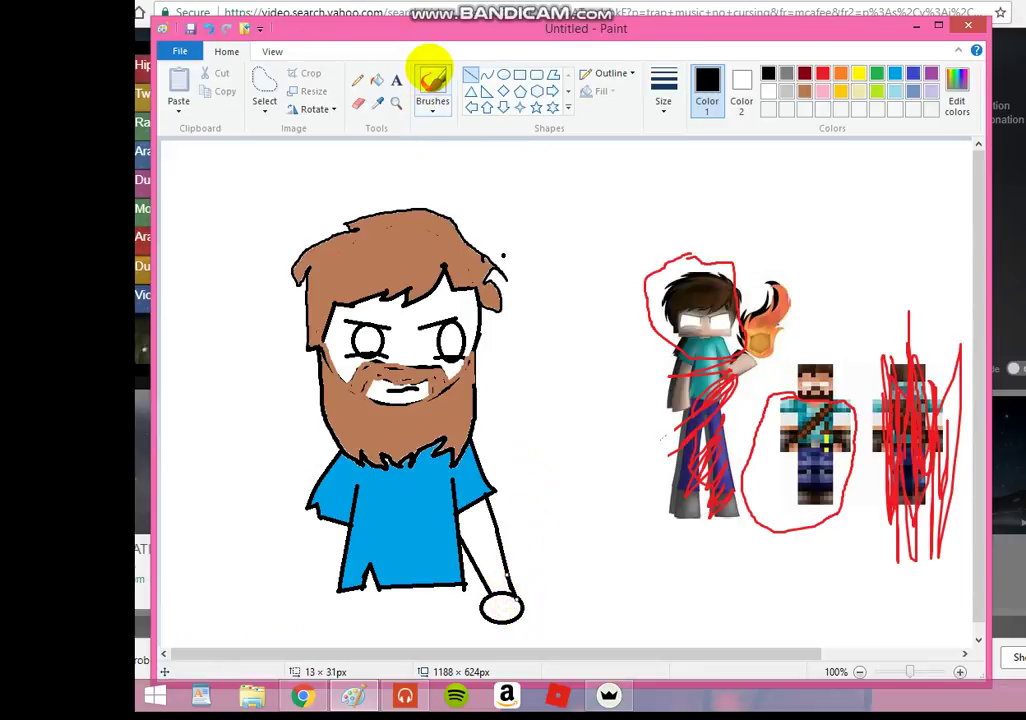
{"action": "left_click", "coordinate": [520, 496]}
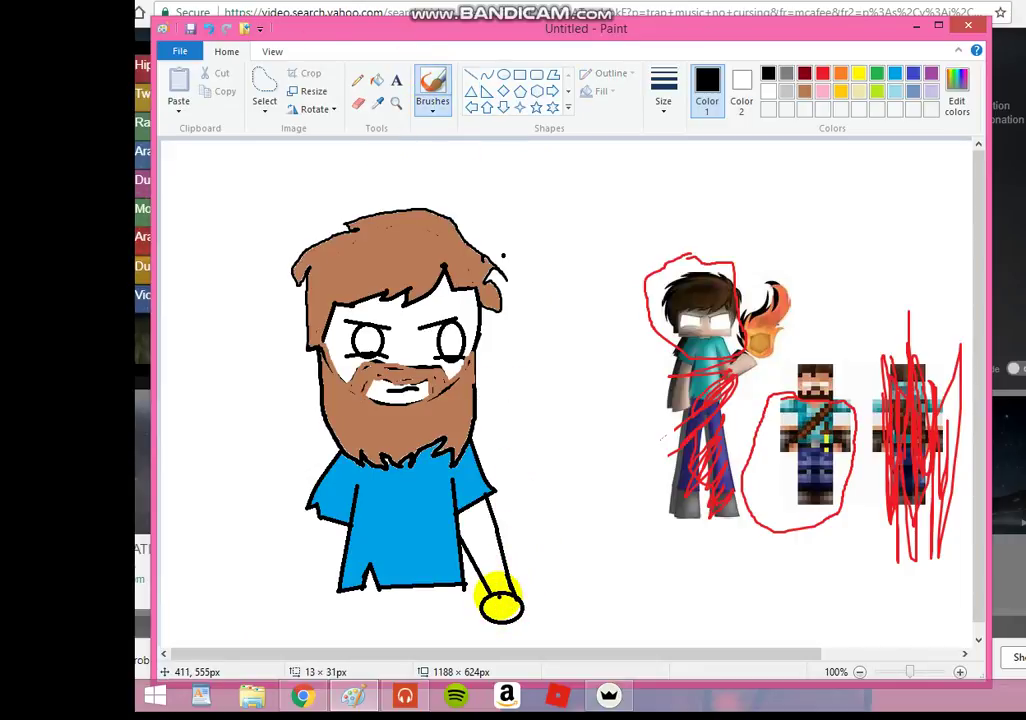
{"action": "mouse_move", "coordinate": [500, 605]}
{"action": "left_mouse_down"}
{"action": "mouse_move", "coordinate": [487, 615]}
{"action": "mouse_move", "coordinate": [500, 613]}
{"action": "left_mouse_up"}
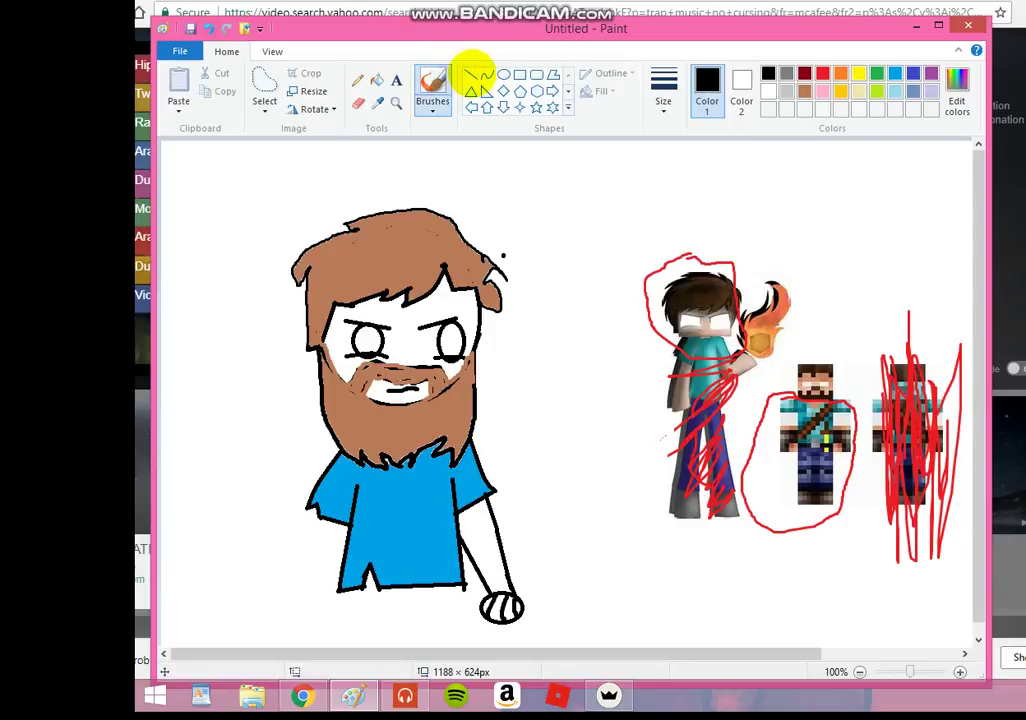
Draw two parallel black diagonal lines across the shirt, from below the beard to the torso's lower left side, as a strap.
{"action": "left_click", "coordinate": [470, 75]}
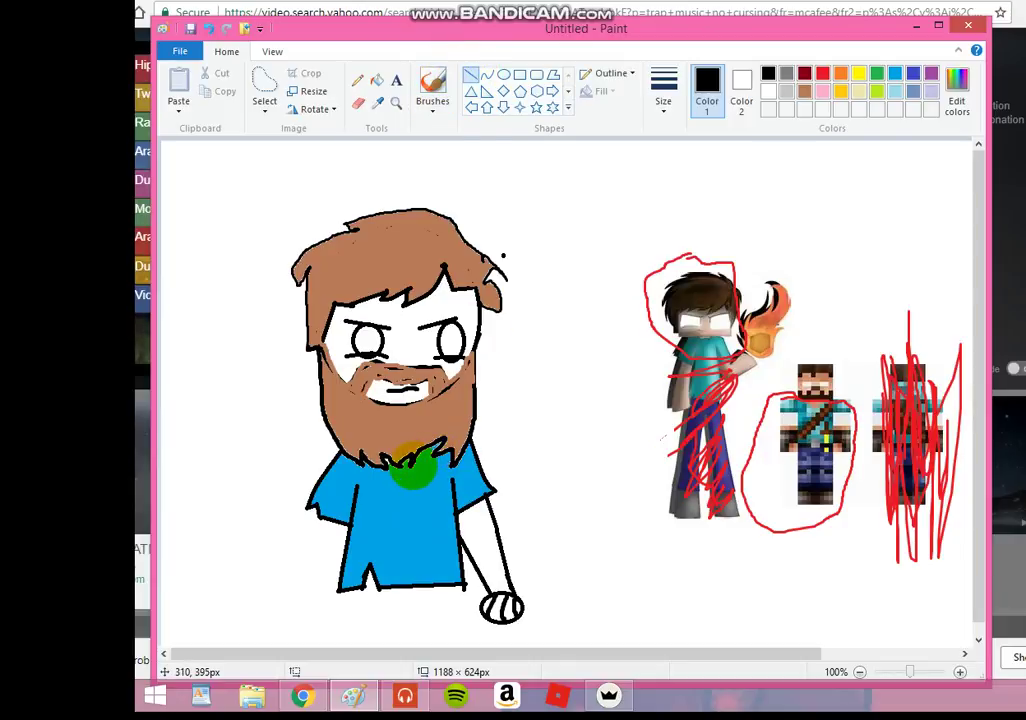
{"action": "mouse_move", "coordinate": [410, 462]}
{"action": "left_mouse_down"}
{"action": "mouse_move", "coordinate": [389, 508]}
{"action": "mouse_move", "coordinate": [345, 553]}
{"action": "left_mouse_up"}
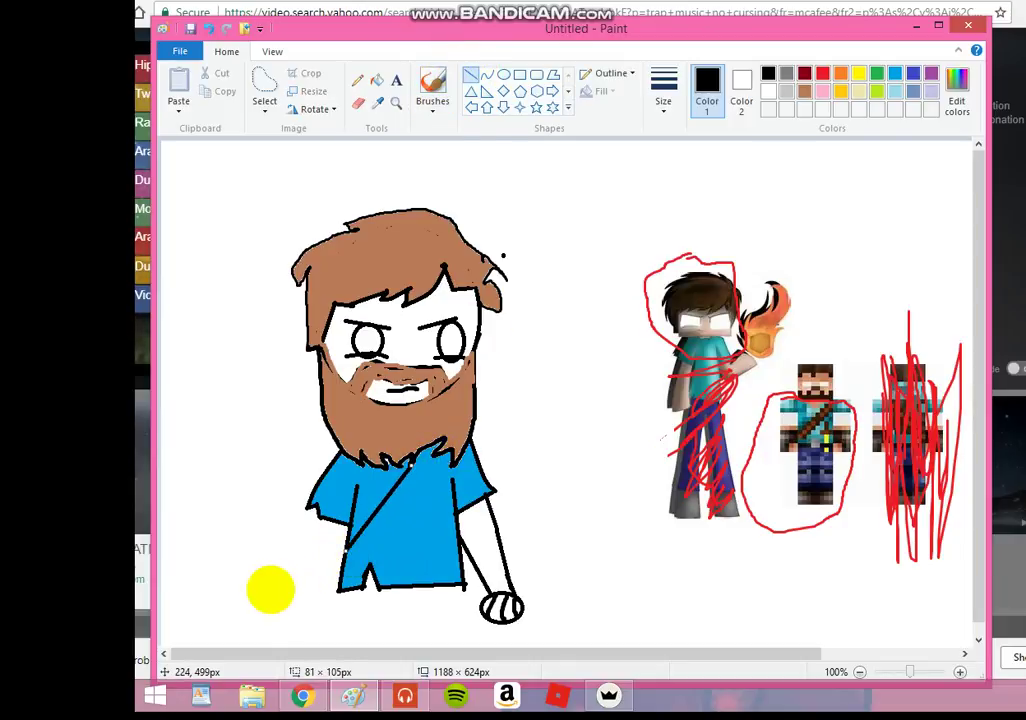
{"action": "left_click_drag", "start_coordinate": [270, 589], "coordinate": [276, 590]}
{"action": "mouse_move", "coordinate": [447, 455]}
{"action": "left_mouse_down"}
{"action": "mouse_move", "coordinate": [408, 518]}
{"action": "mouse_move", "coordinate": [341, 580]}
{"action": "mouse_move", "coordinate": [300, 595]}
{"action": "left_mouse_up"}
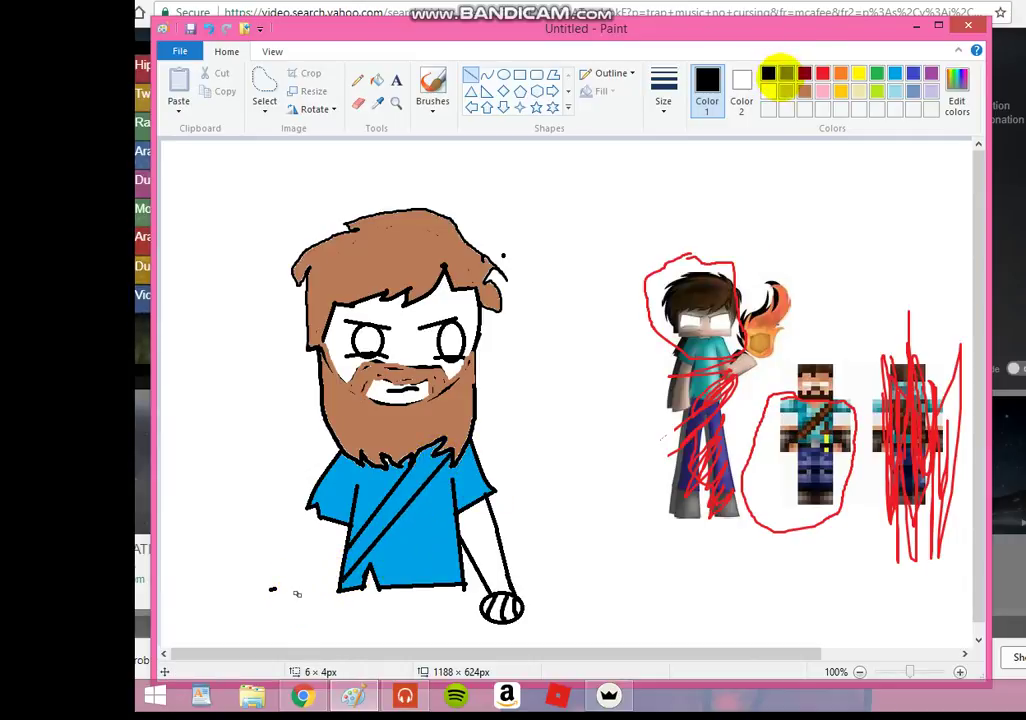
Fill the diagonal strap across the shirt with gray.
{"action": "left_click", "coordinate": [785, 75]}
{"action": "left_click", "coordinate": [377, 80]}
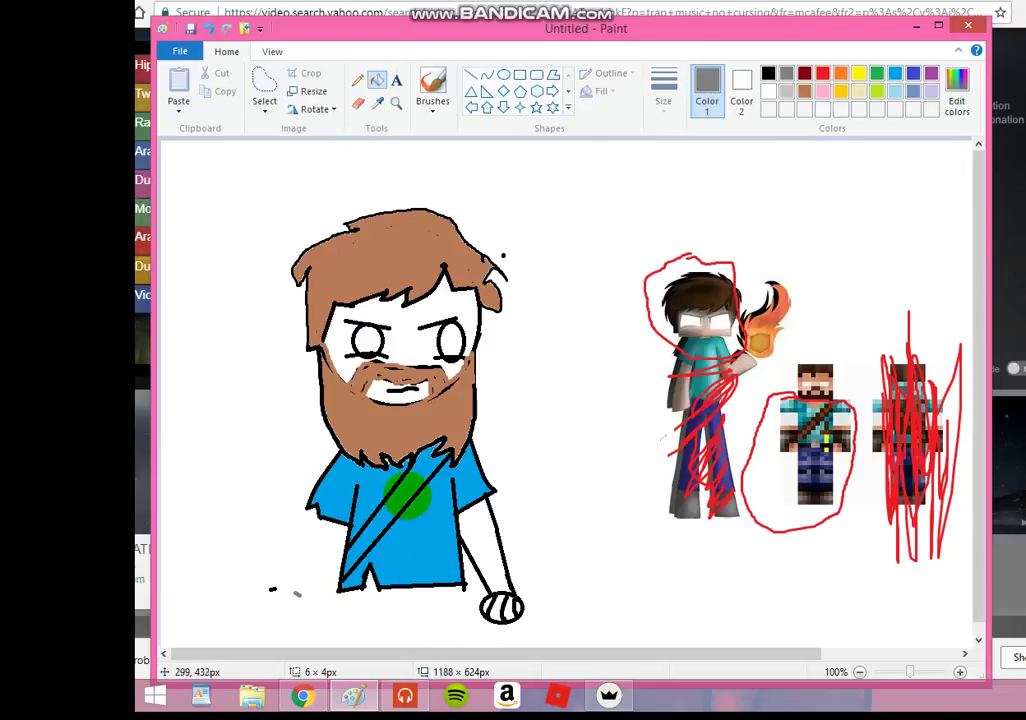
{"action": "left_click", "coordinate": [421, 500]}
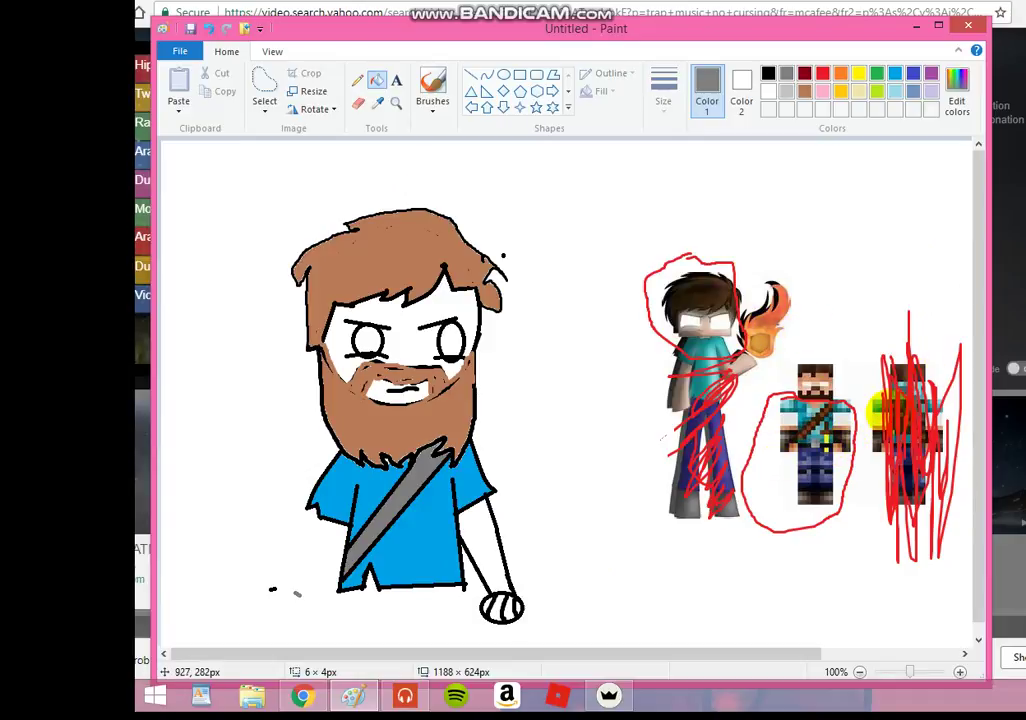
Draw the left arm in black with two slanted straight lines from the left sleeve's cuff and the torso's side down to the wrist.
{"action": "left_click", "coordinate": [768, 73]}
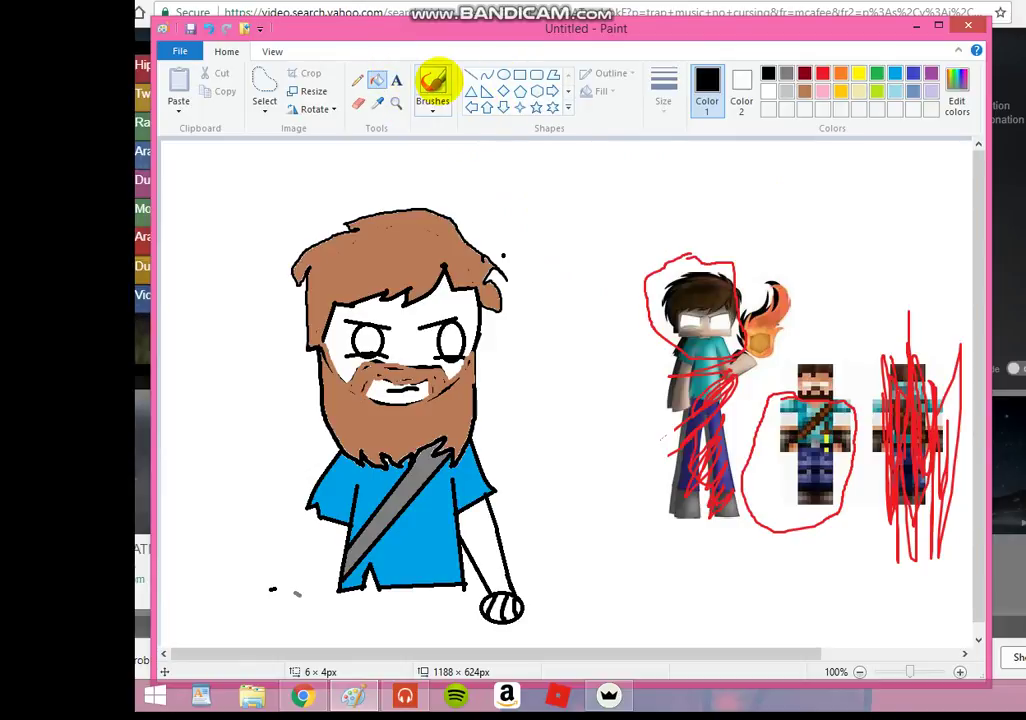
{"action": "left_click", "coordinate": [470, 75]}
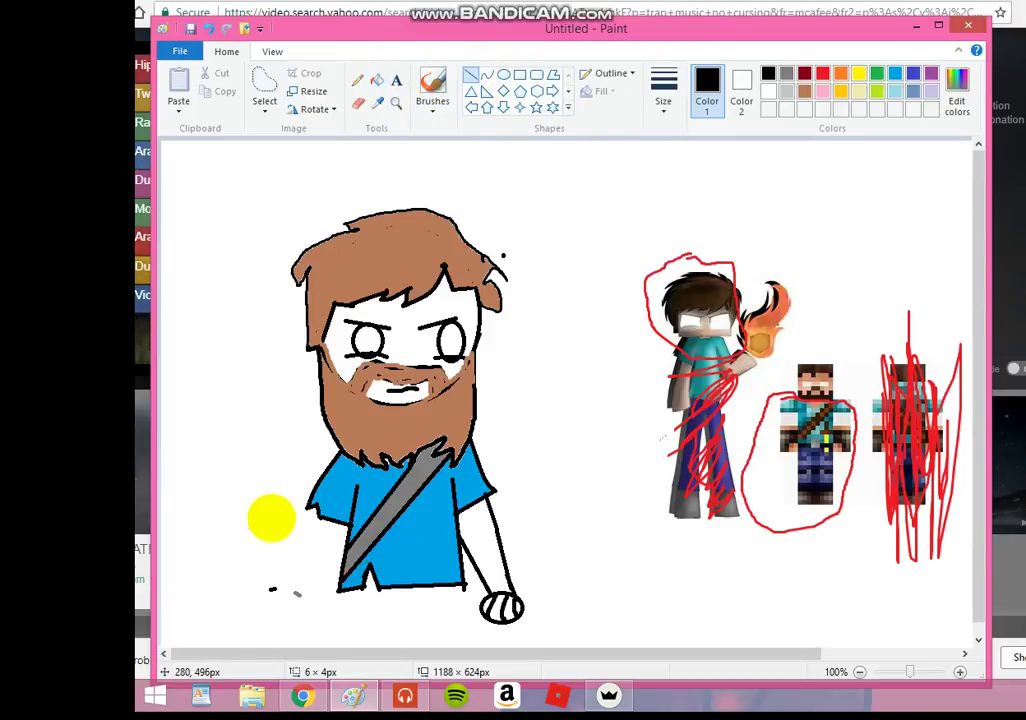
{"action": "left_click_drag", "start_coordinate": [313, 506], "coordinate": [290, 593]}
{"action": "left_click", "coordinate": [245, 616]}
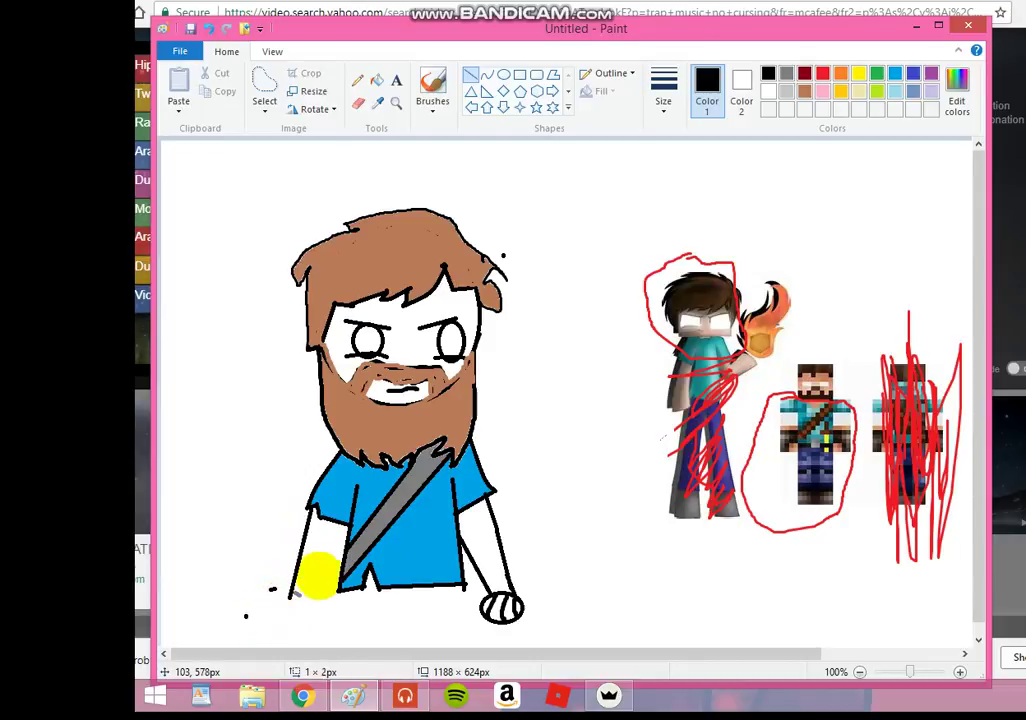
{"action": "left_click_drag", "start_coordinate": [335, 540], "coordinate": [313, 602]}
{"action": "left_click", "coordinate": [240, 622]}
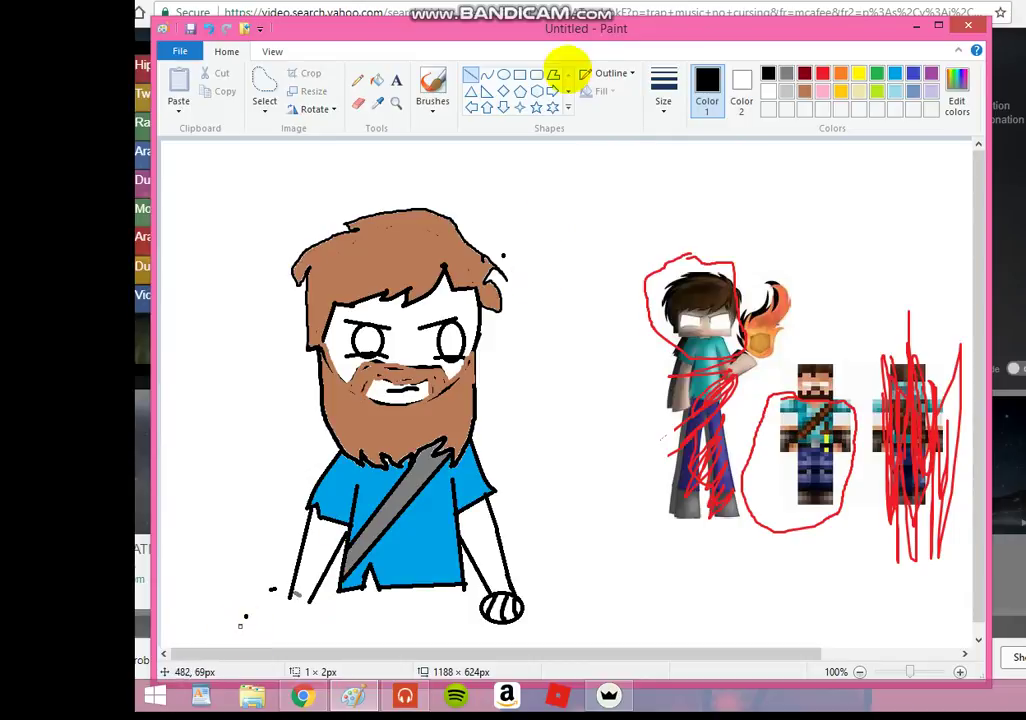
Draw a round black hand at the end of the left arm with the Oval tool.
{"action": "left_click", "coordinate": [503, 75]}
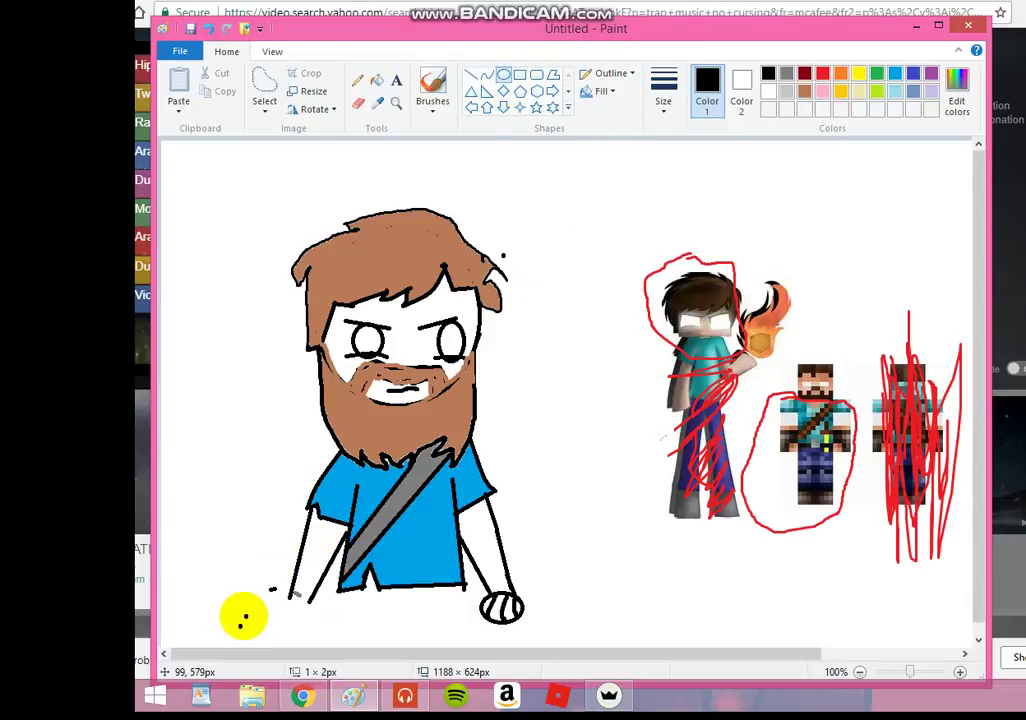
{"action": "left_click_drag", "start_coordinate": [264, 592], "coordinate": [316, 638]}
{"action": "left_click", "coordinate": [218, 602]}
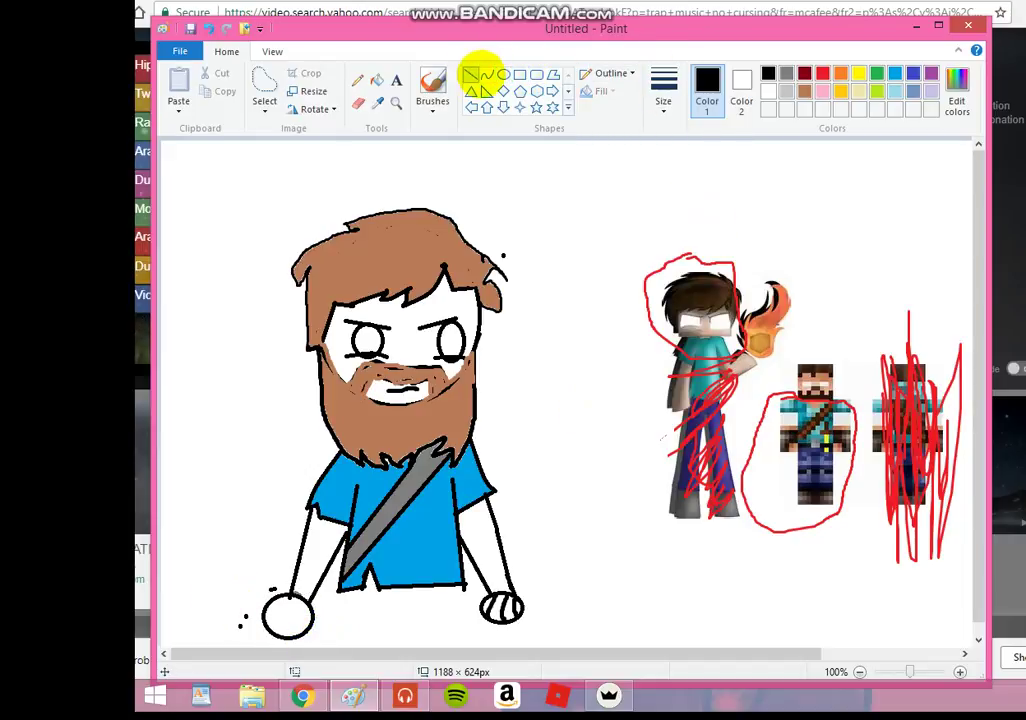
Brush several vertical finger lines in black inside the left hand's circle.
{"action": "left_click", "coordinate": [432, 85]}
{"action": "left_click", "coordinate": [488, 250]}
{"action": "key", "text": "ctrl+z"}
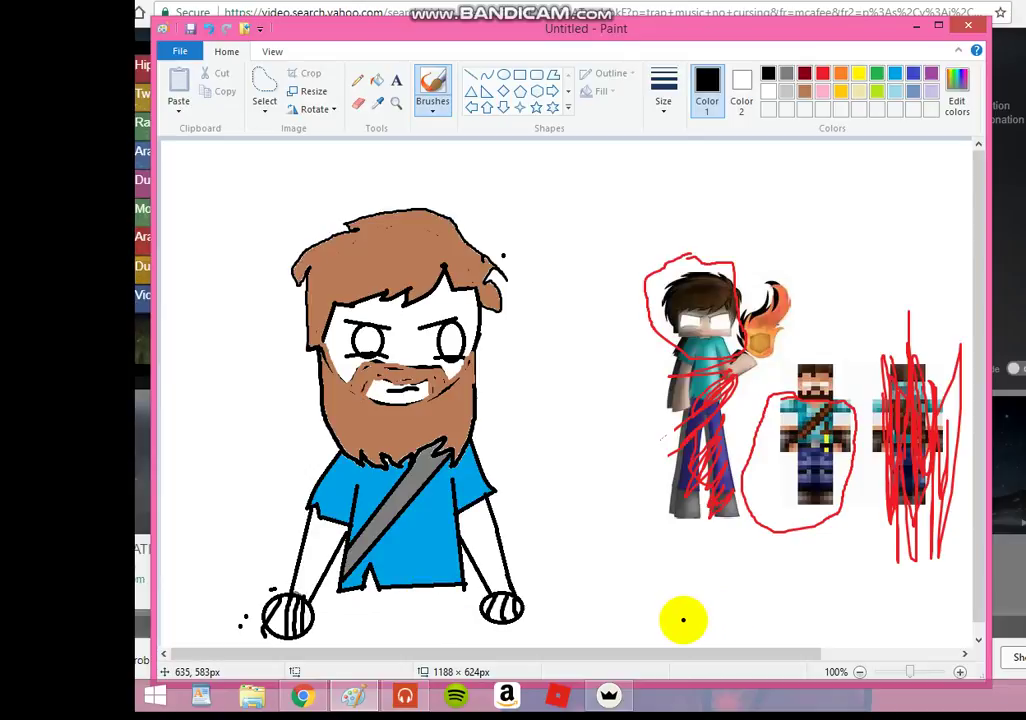
{"action": "left_click", "coordinate": [412, 541]}
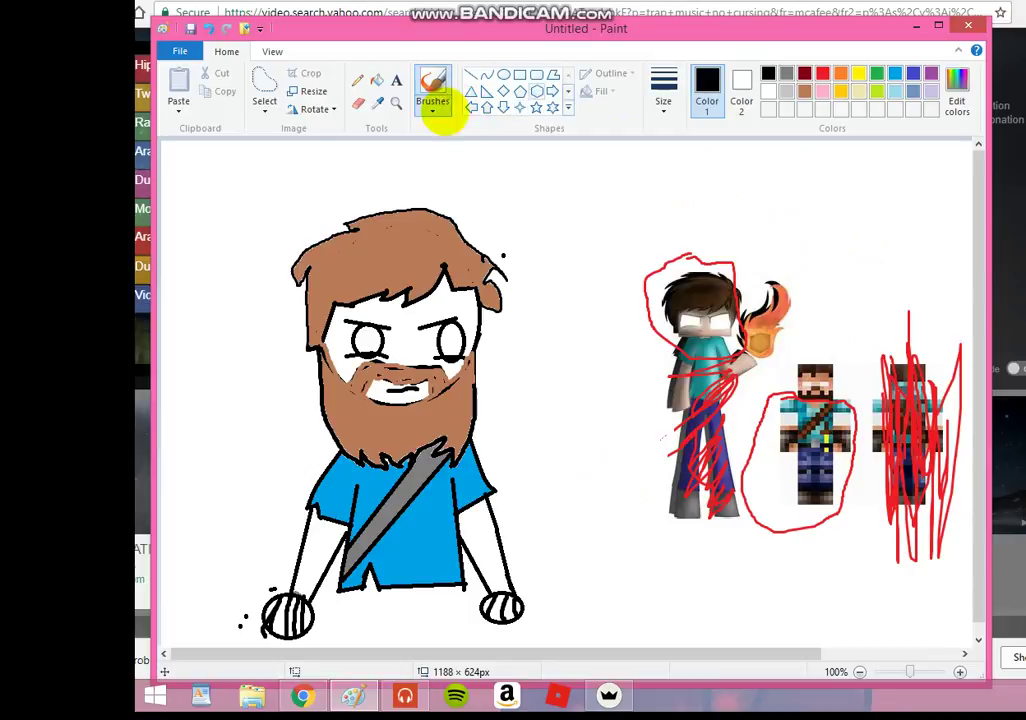
Draw two short black lines across each forearm, one above the other, to mark arm bands.
{"action": "left_click", "coordinate": [470, 75]}
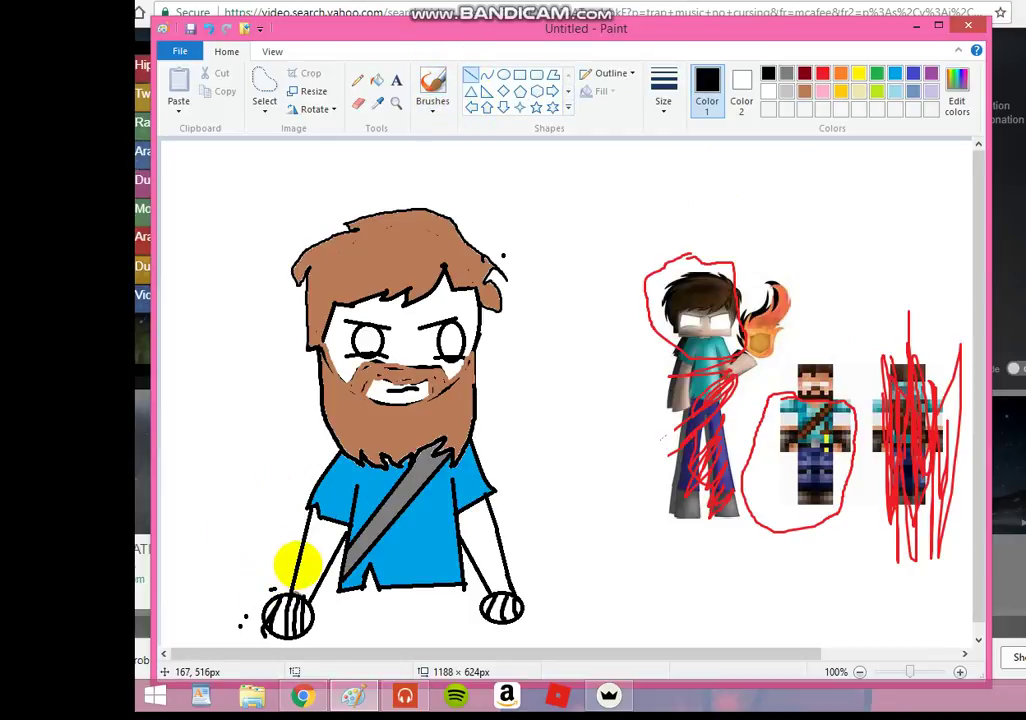
{"action": "left_click_drag", "start_coordinate": [293, 563], "coordinate": [322, 574]}
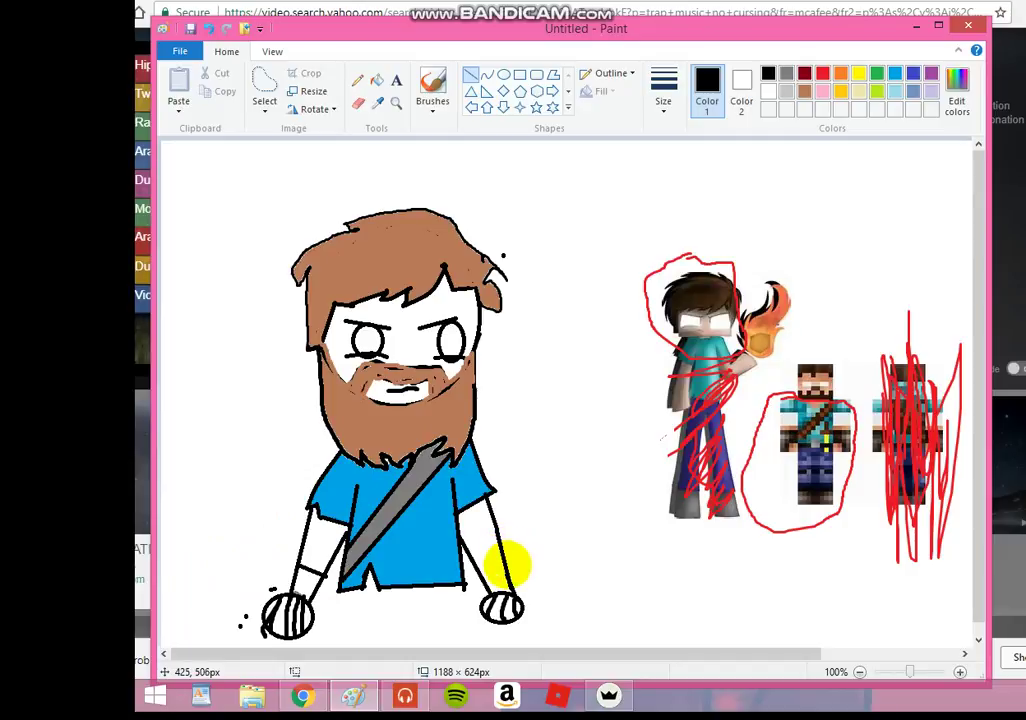
{"action": "left_click_drag", "start_coordinate": [505, 565], "coordinate": [486, 580]}
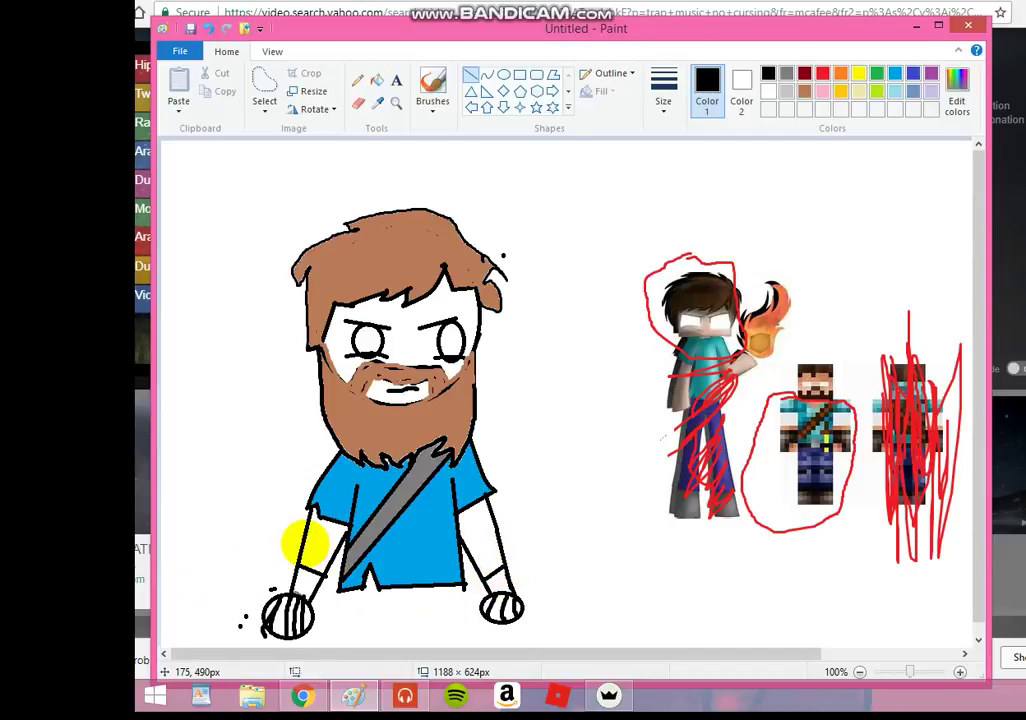
{"action": "left_click_drag", "start_coordinate": [305, 543], "coordinate": [331, 556]}
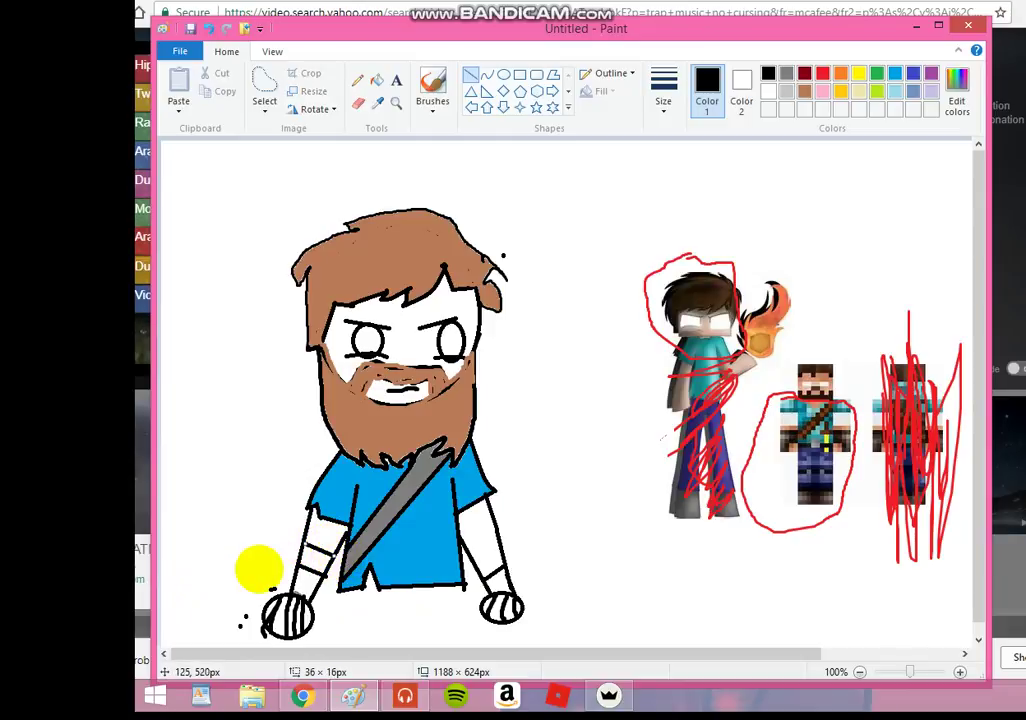
{"action": "left_click", "coordinate": [485, 545]}
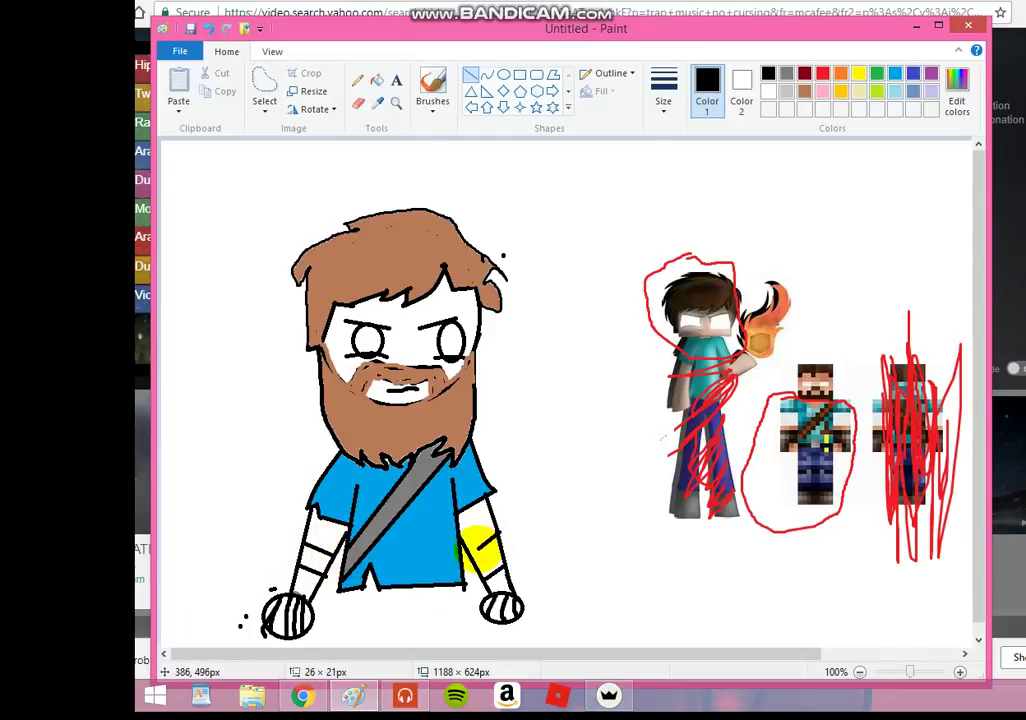
{"action": "left_click", "coordinate": [188, 552]}
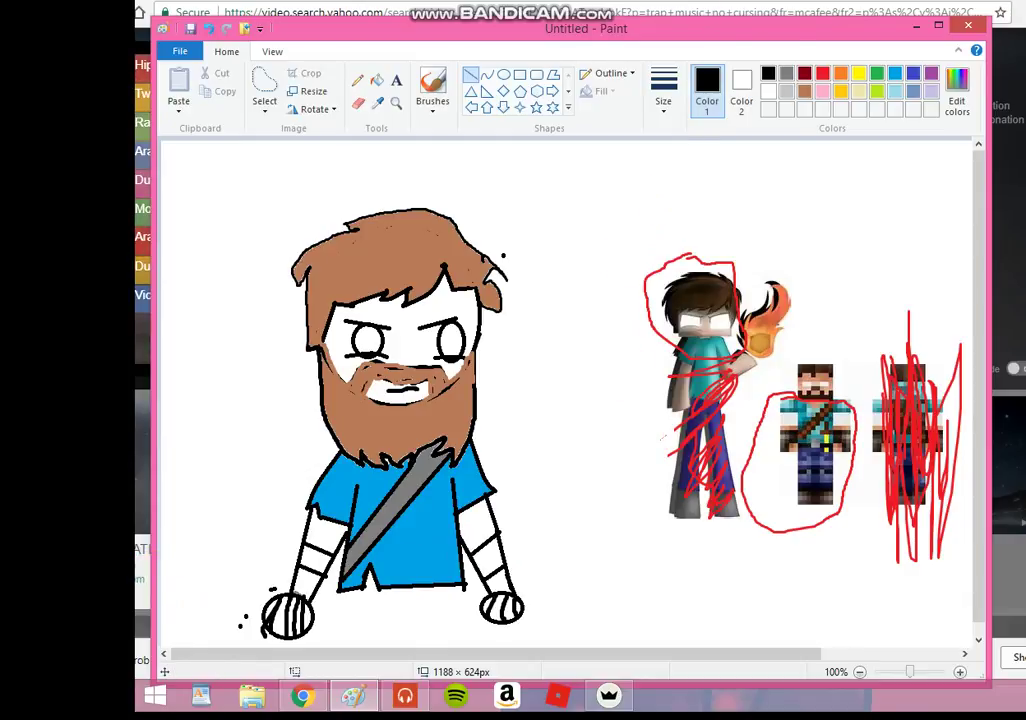
Fill the lower forearm bands and the fists of both arms with dark gray.
{"action": "left_click", "coordinate": [786, 73]}
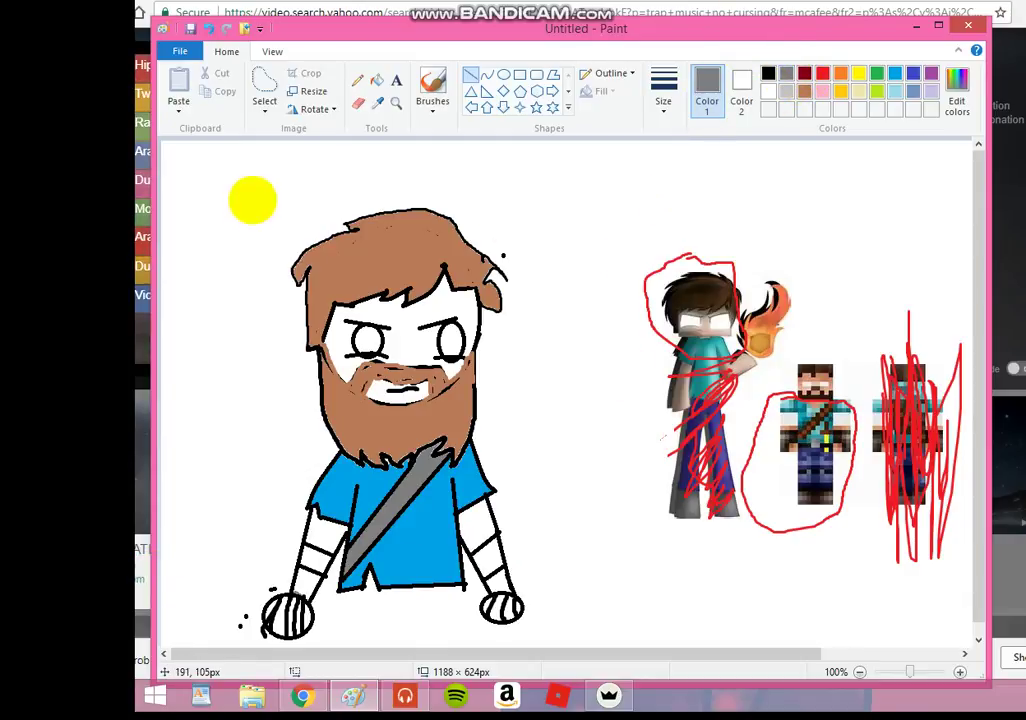
{"action": "left_click", "coordinate": [375, 81]}
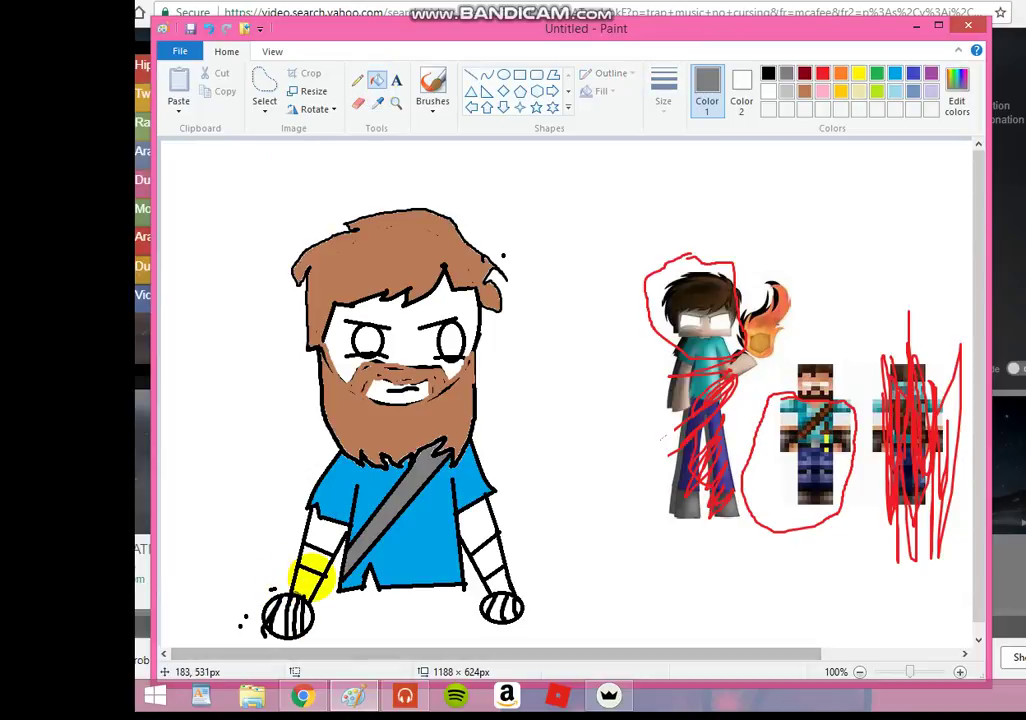
{"action": "left_click", "coordinate": [302, 576]}
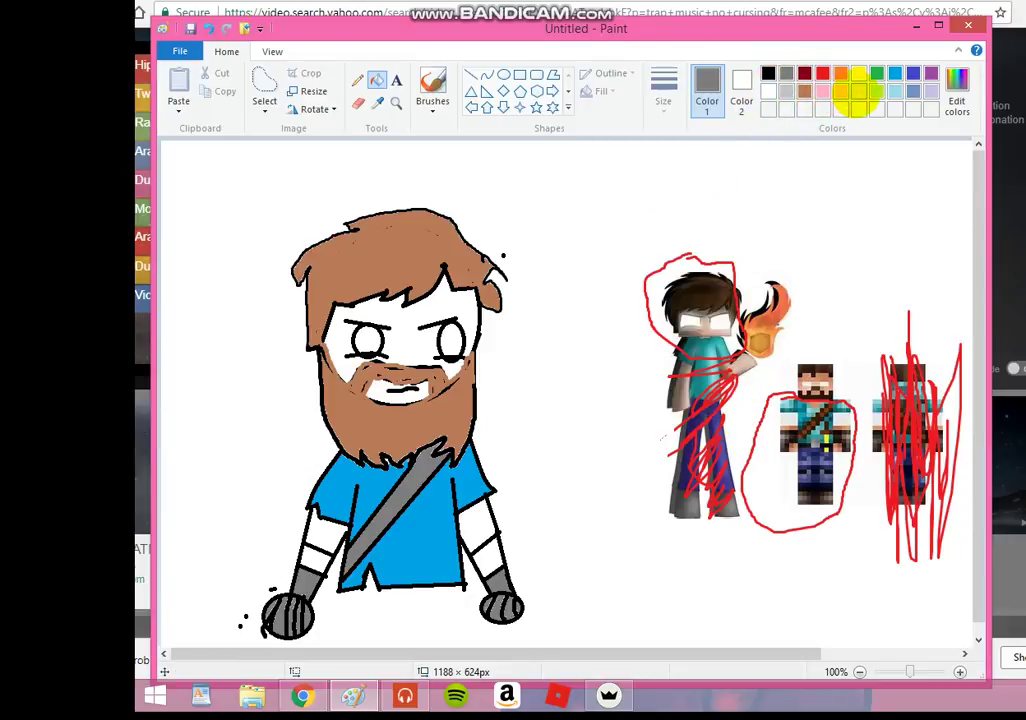
Fill the middle band of both forearms and the face's skin with light yellow.
{"action": "left_click", "coordinate": [858, 91]}
{"action": "left_click", "coordinate": [492, 555]}
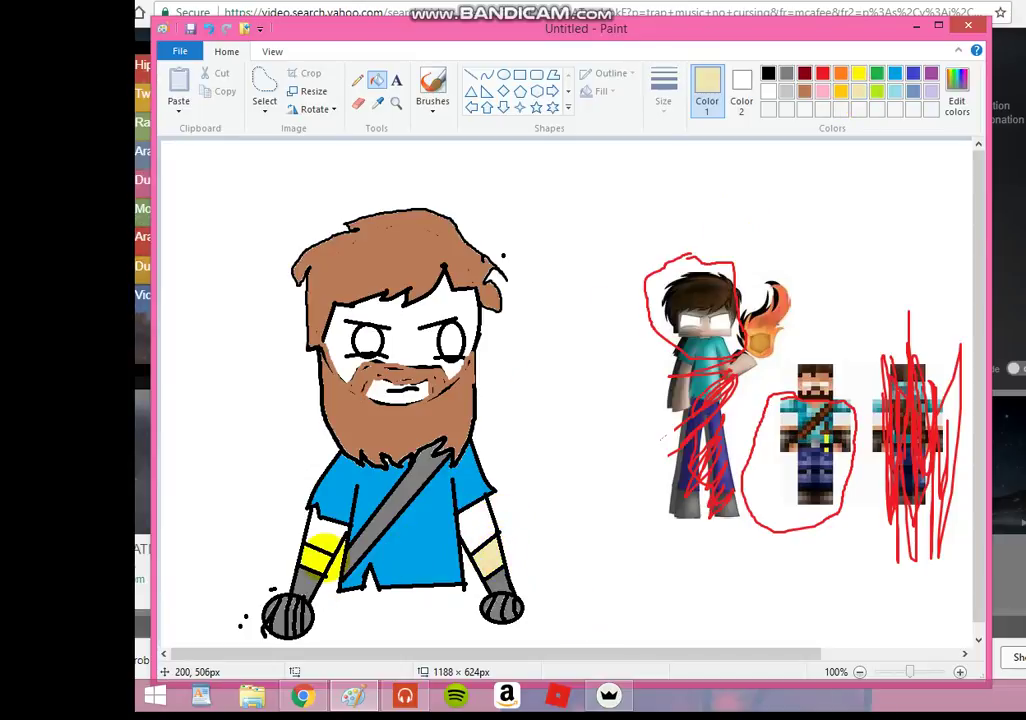
{"action": "left_click", "coordinate": [316, 566]}
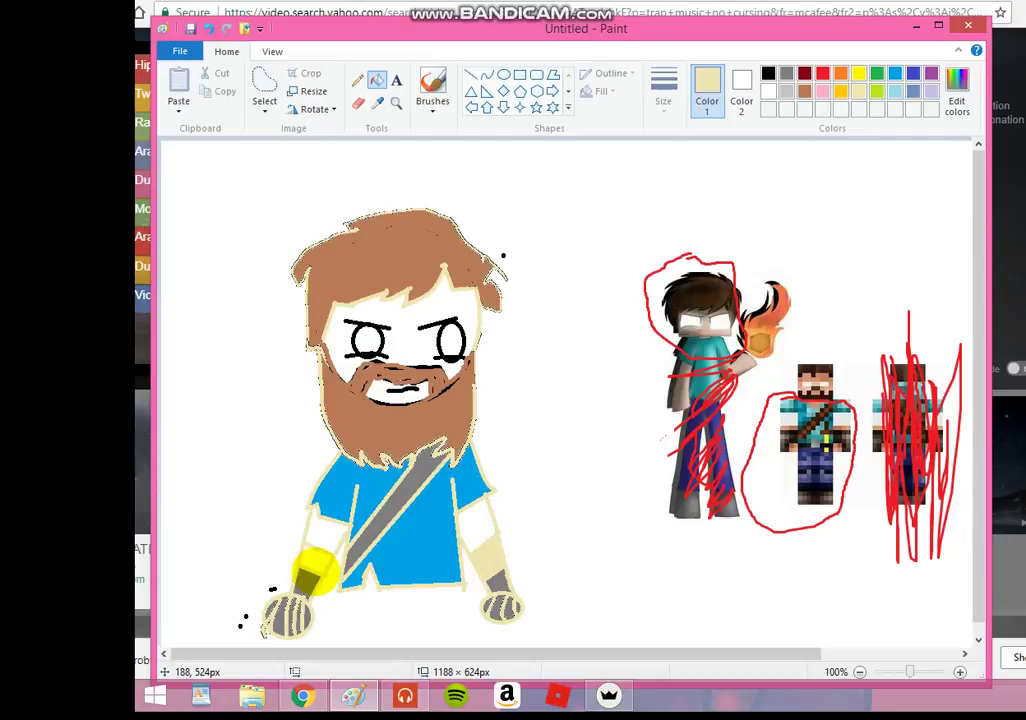
{"action": "left_click", "coordinate": [212, 28]}
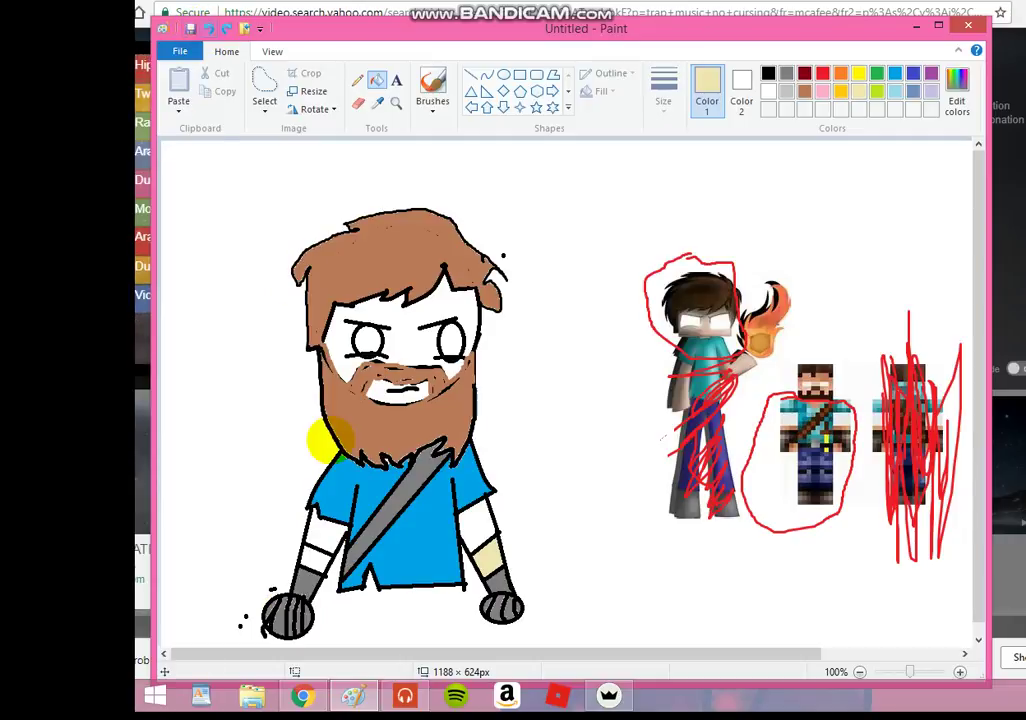
{"action": "left_click", "coordinate": [312, 558]}
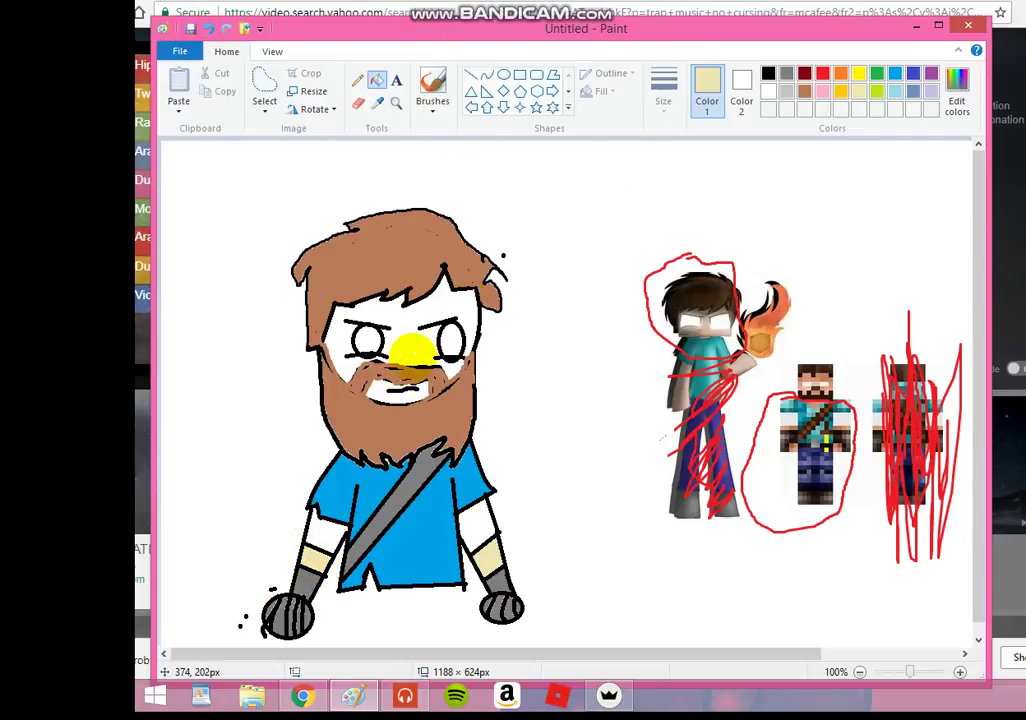
{"action": "left_click", "coordinate": [420, 343]}
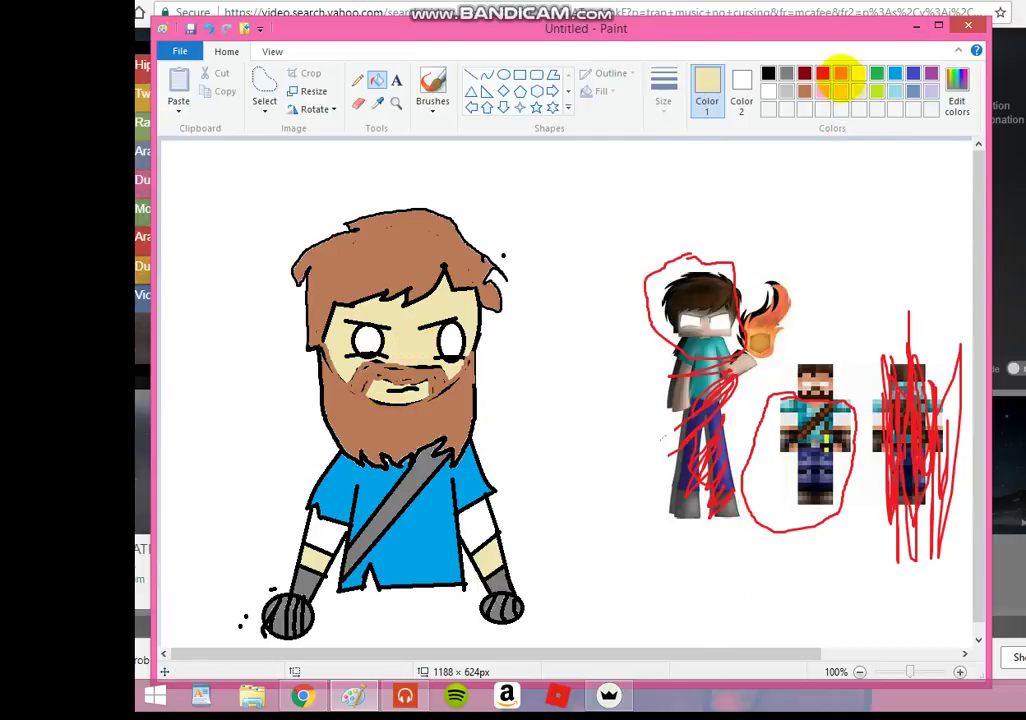
{"action": "left_click", "coordinate": [470, 75]}
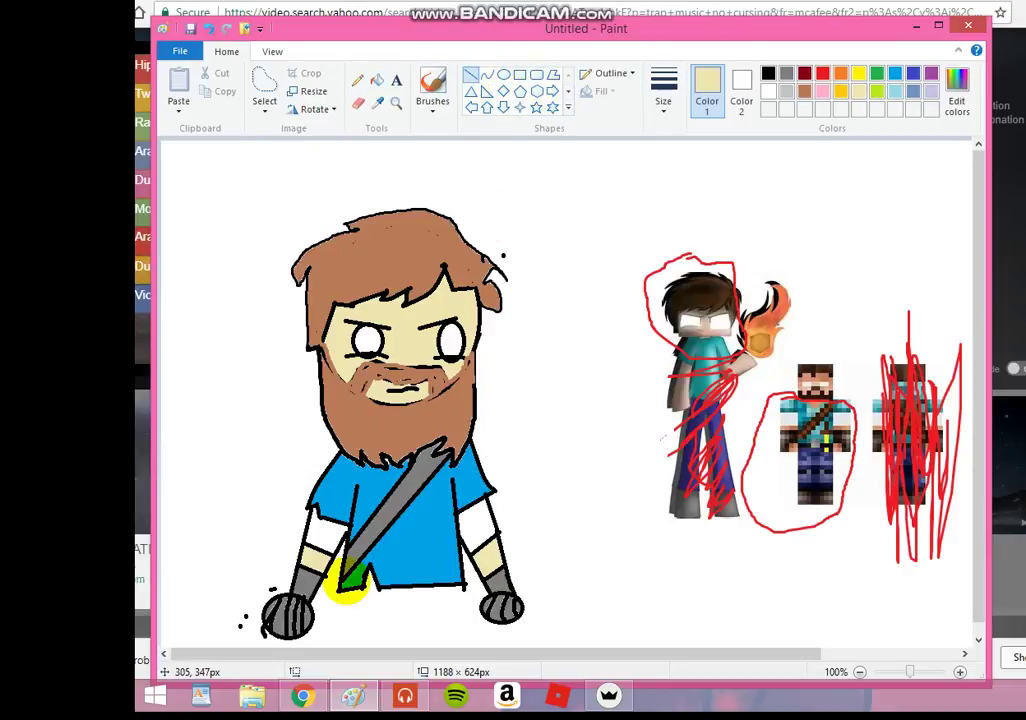
{"action": "mouse_move", "coordinate": [357, 593]}
{"action": "left_mouse_down"}
{"action": "mouse_move", "coordinate": [344, 607]}
{"action": "mouse_move", "coordinate": [344, 653]}
{"action": "mouse_move", "coordinate": [355, 623]}
{"action": "mouse_move", "coordinate": [344, 636]}
{"action": "left_mouse_up"}
{"action": "left_click", "coordinate": [207, 28]}
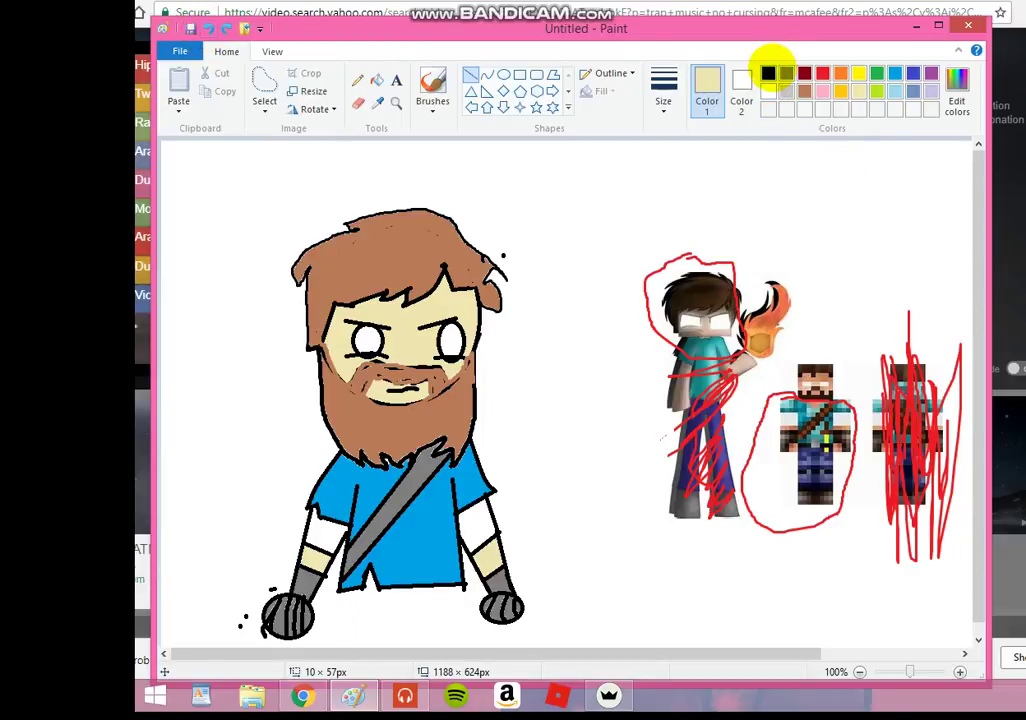
Draw a slanted black line about 70 px long down from the shirt's lower left corner and extend the canvas downward to 1188 × 874 px.
{"action": "mouse_move", "coordinate": [786, 23]}
{"action": "left_mouse_down"}
{"action": "mouse_move", "coordinate": [800, 28]}
{"action": "mouse_move", "coordinate": [808, 0]}
{"action": "left_mouse_up"}
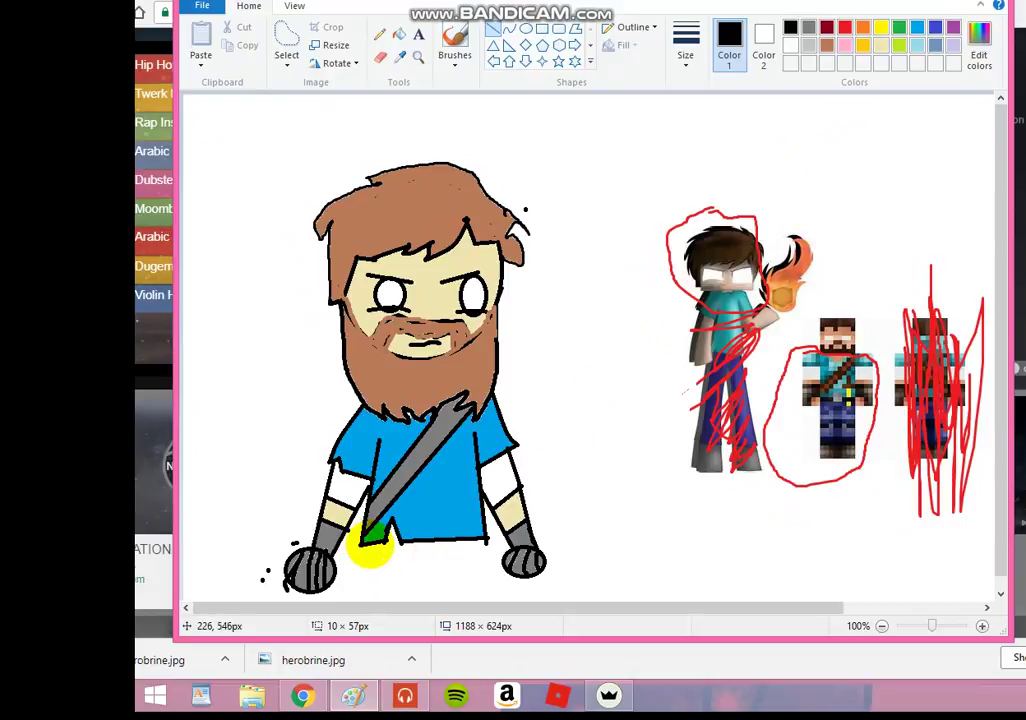
{"action": "left_click_drag", "start_coordinate": [372, 546], "coordinate": [364, 588]}
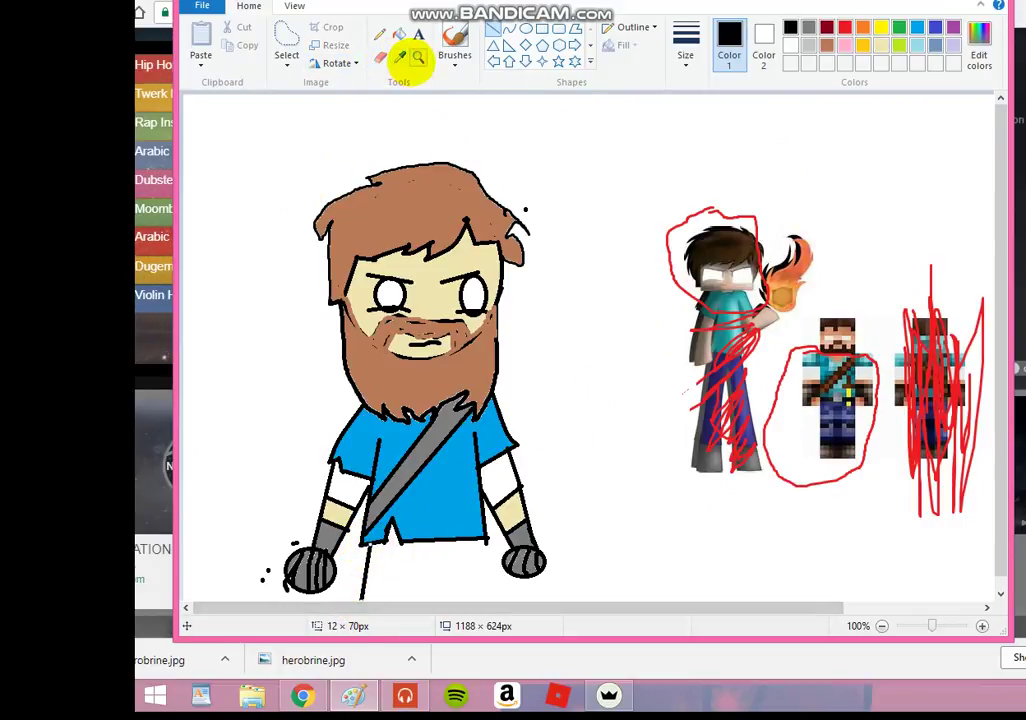
{"action": "left_click", "coordinate": [417, 57]}
{"action": "right_click", "coordinate": [605, 400]}
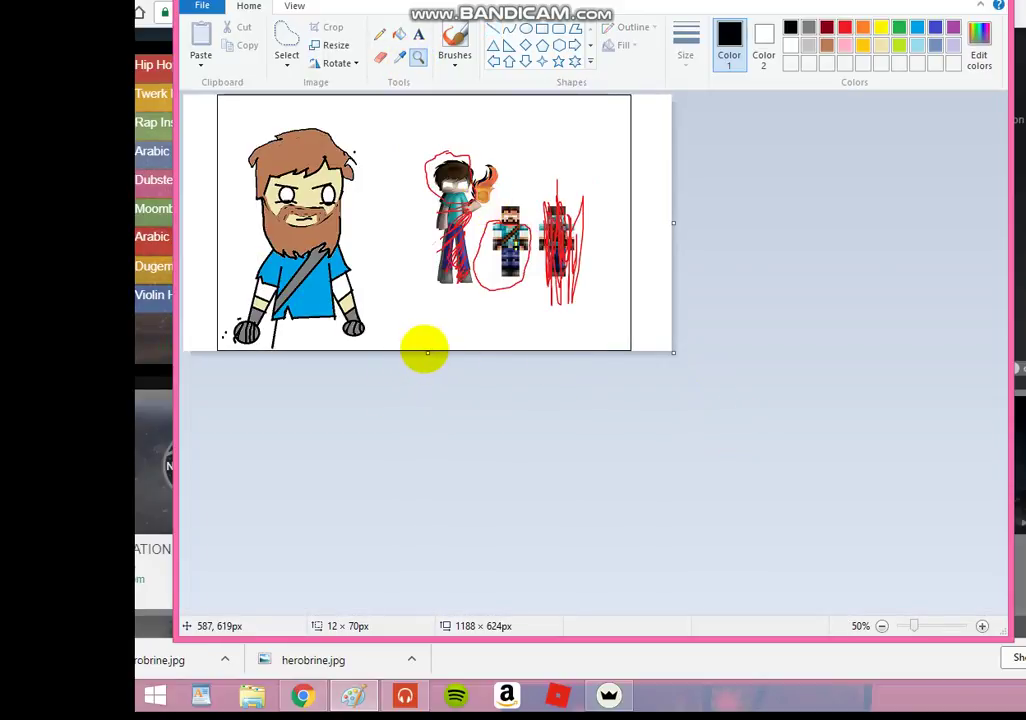
{"action": "left_click_drag", "start_coordinate": [427, 352], "coordinate": [420, 454]}
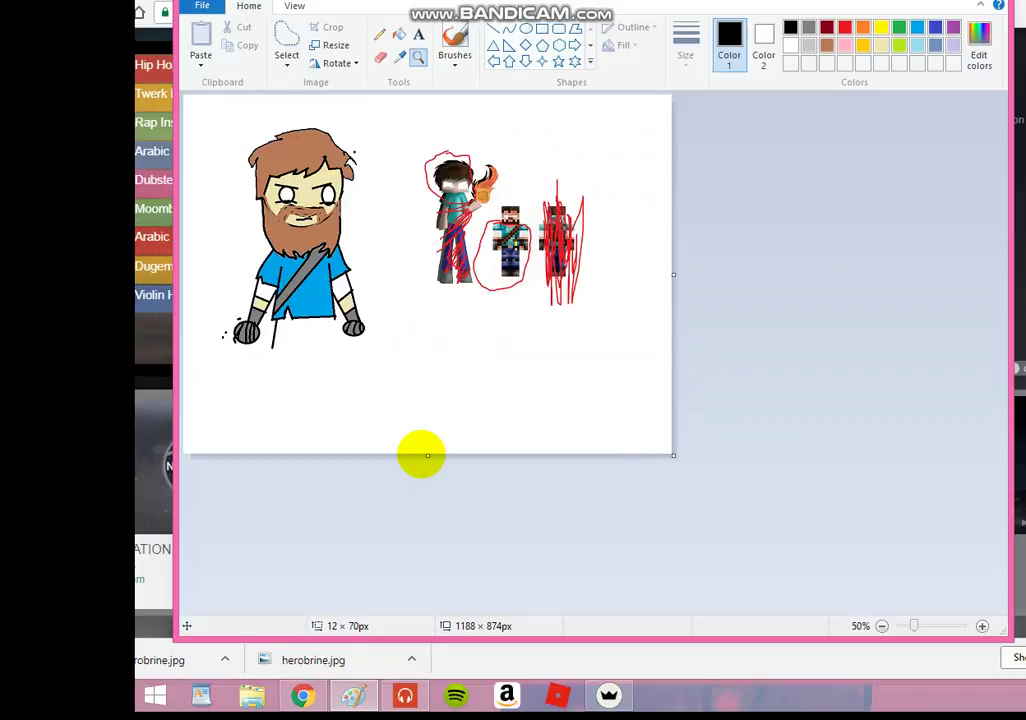
Outline two spread legs below the shirt with straight black lines, the inner lines meeting in a point at the crotch.
{"action": "left_click", "coordinate": [493, 27]}
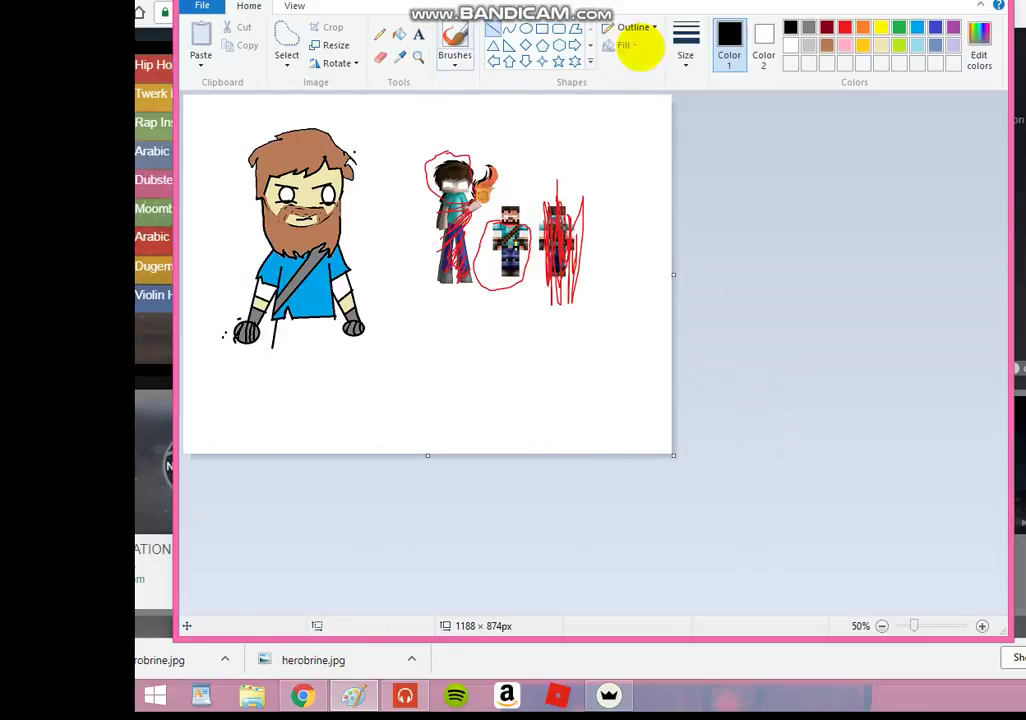
{"action": "left_click_drag", "start_coordinate": [273, 341], "coordinate": [262, 385]}
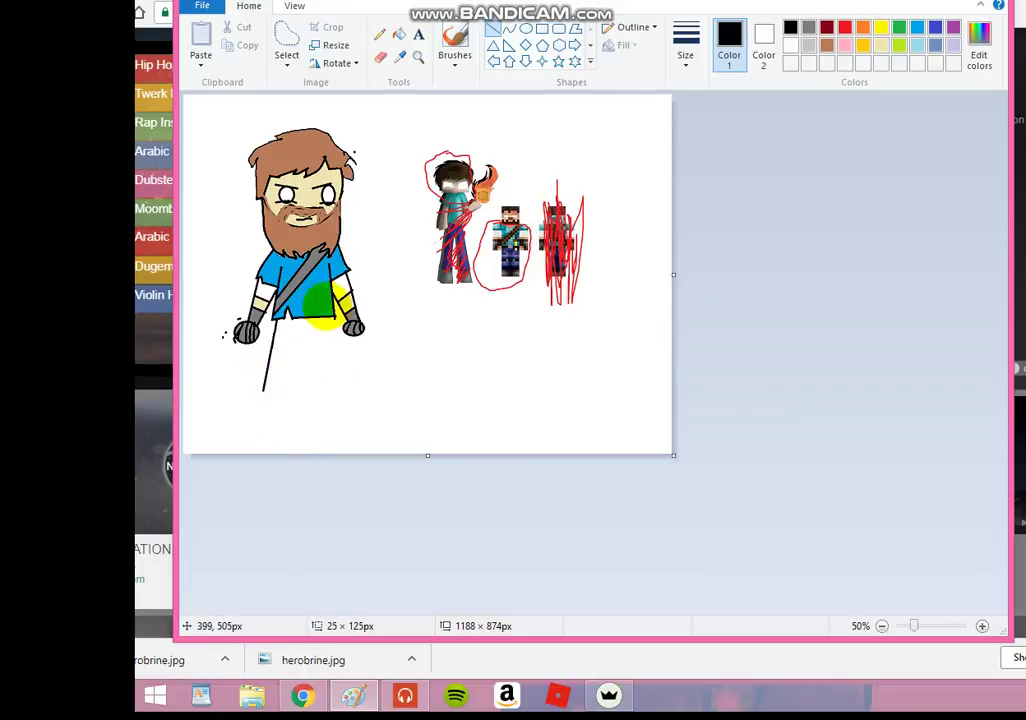
{"action": "left_click_drag", "start_coordinate": [305, 334], "coordinate": [283, 380]}
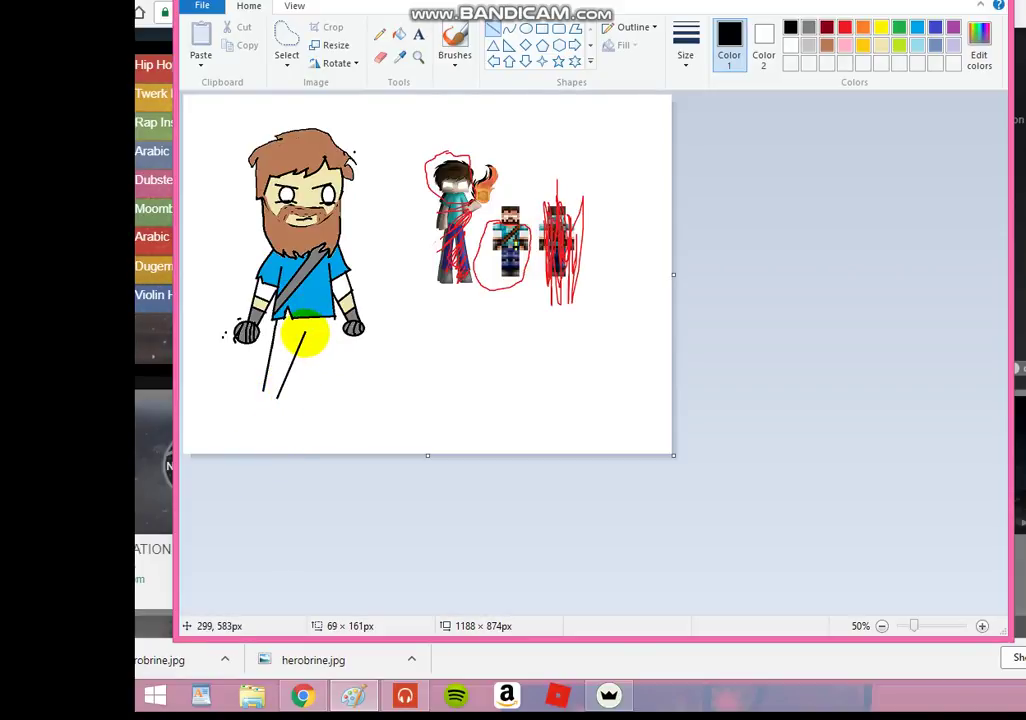
{"action": "left_click_drag", "start_coordinate": [305, 338], "coordinate": [318, 380]}
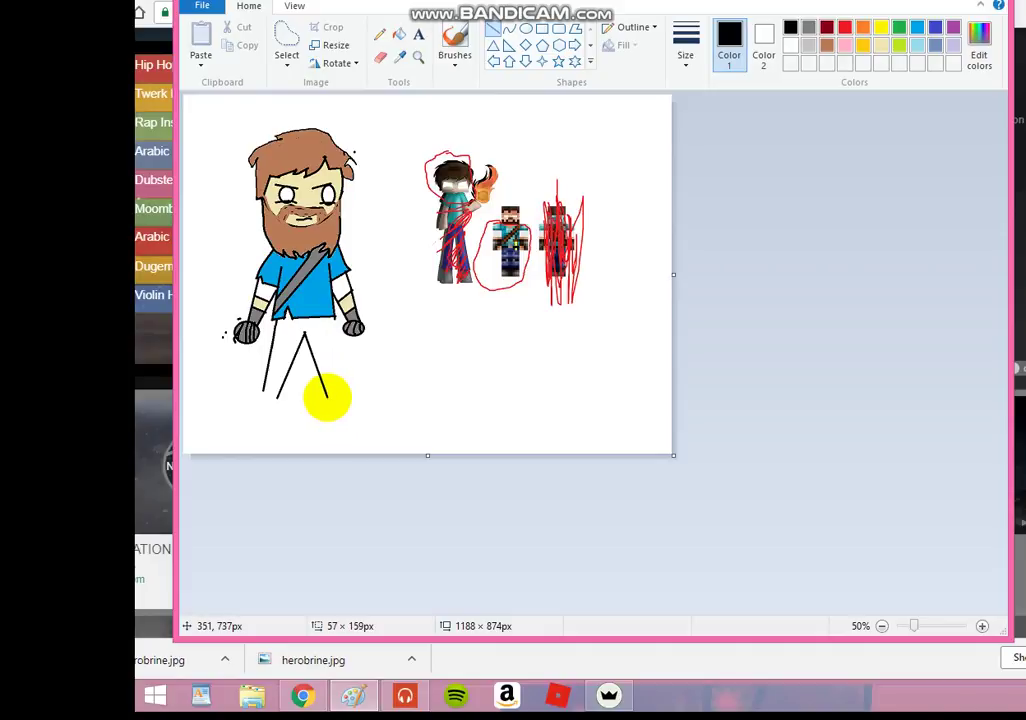
{"action": "left_click", "coordinate": [332, 396]}
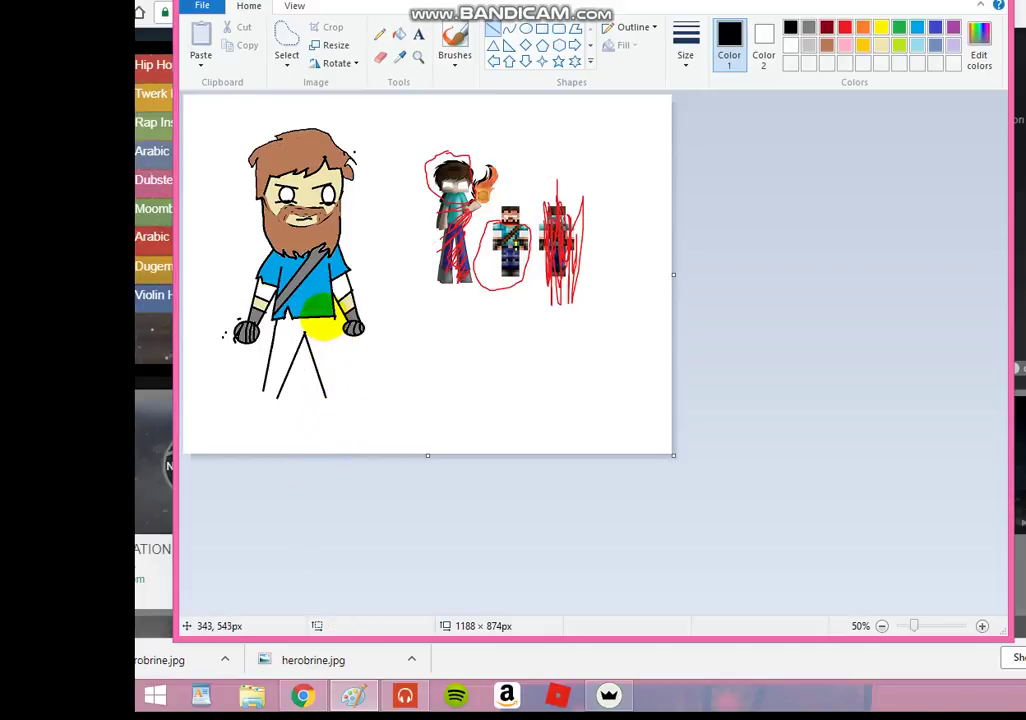
{"action": "left_click_drag", "start_coordinate": [326, 320], "coordinate": [348, 377]}
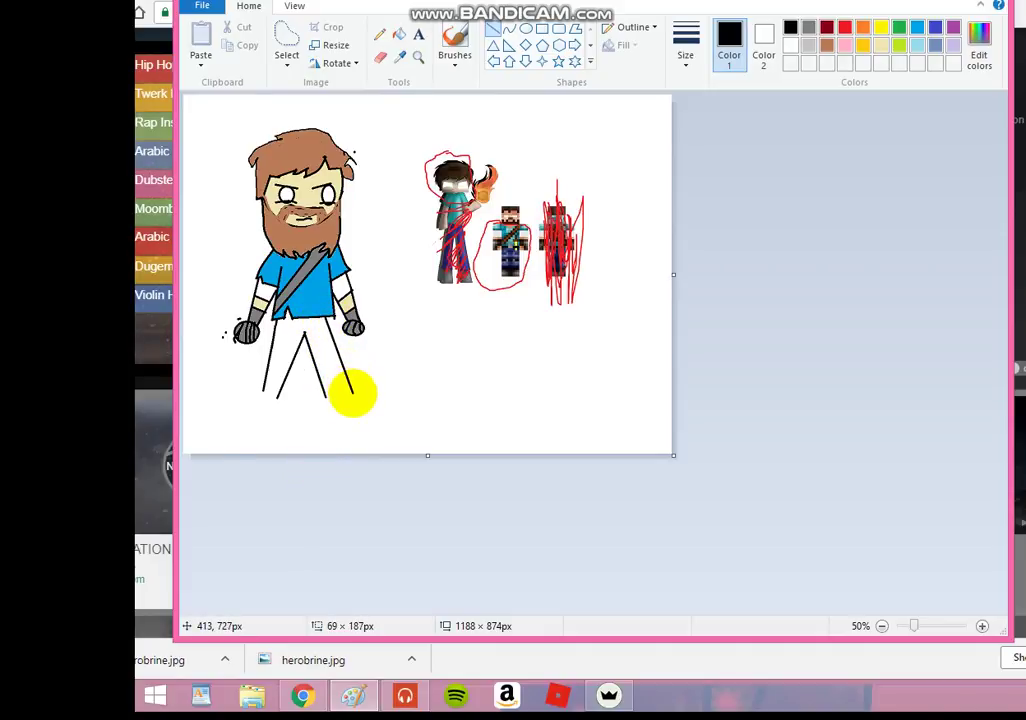
Close both trouser legs with short black hem lines and draw a boxy four-sided foot below each.
{"action": "left_click", "coordinate": [314, 460]}
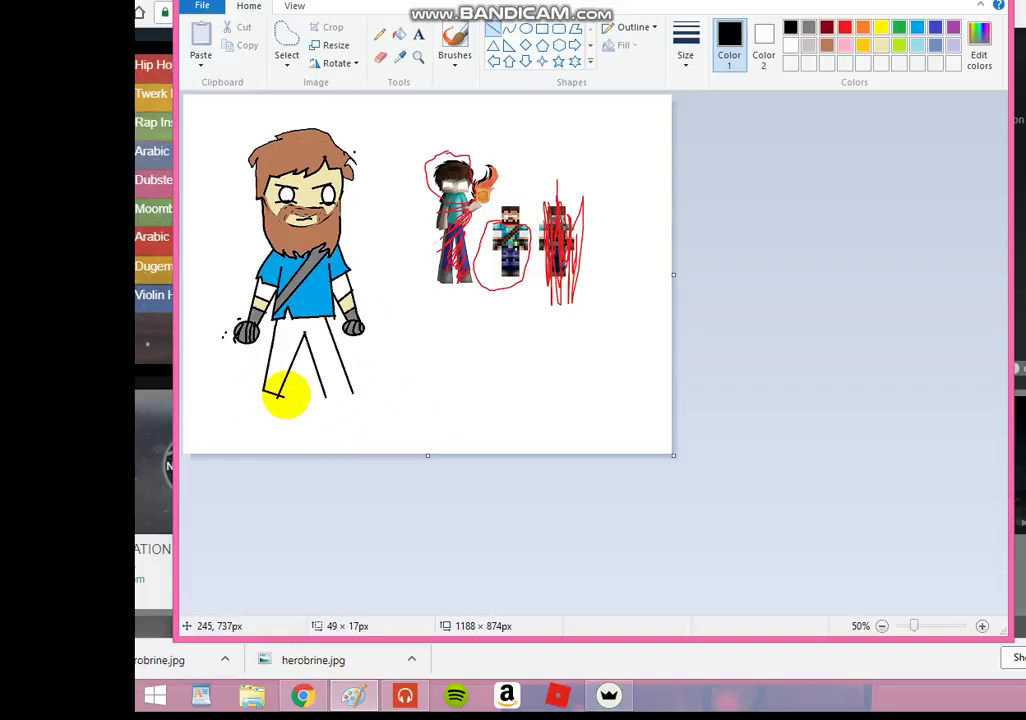
{"action": "left_click", "coordinate": [337, 396]}
{"action": "left_click_drag", "start_coordinate": [326, 398], "coordinate": [358, 393]}
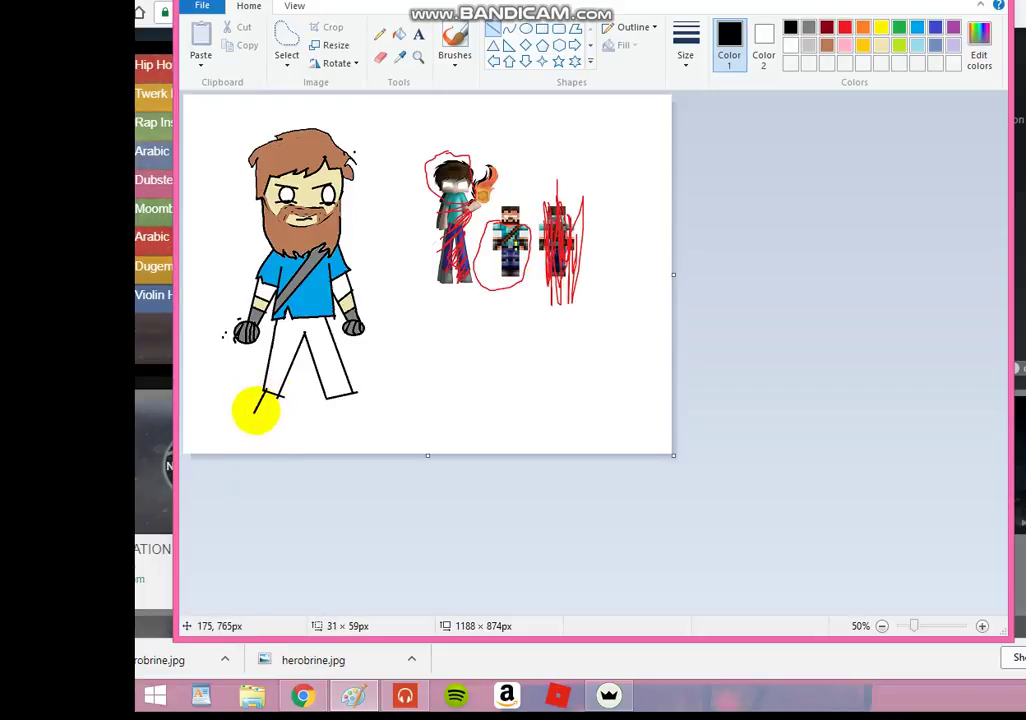
{"action": "mouse_move", "coordinate": [271, 417]}
{"action": "left_mouse_down"}
{"action": "mouse_move", "coordinate": [268, 450]}
{"action": "mouse_move", "coordinate": [281, 405]}
{"action": "mouse_move", "coordinate": [339, 426]}
{"action": "left_mouse_up"}
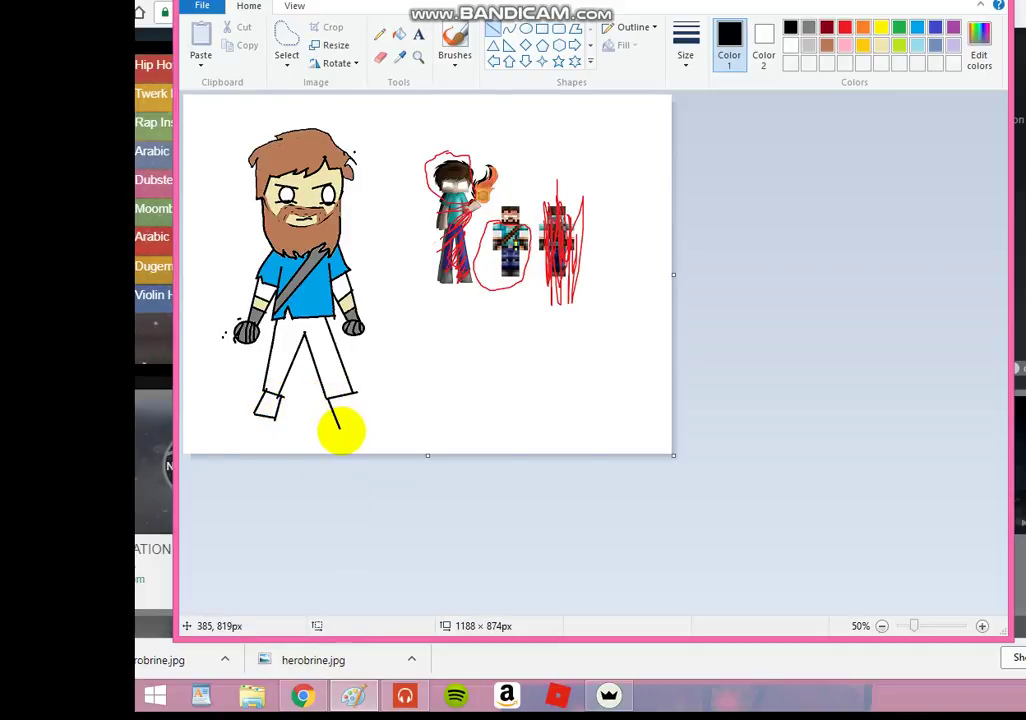
{"action": "left_click_drag", "start_coordinate": [363, 432], "coordinate": [364, 430]}
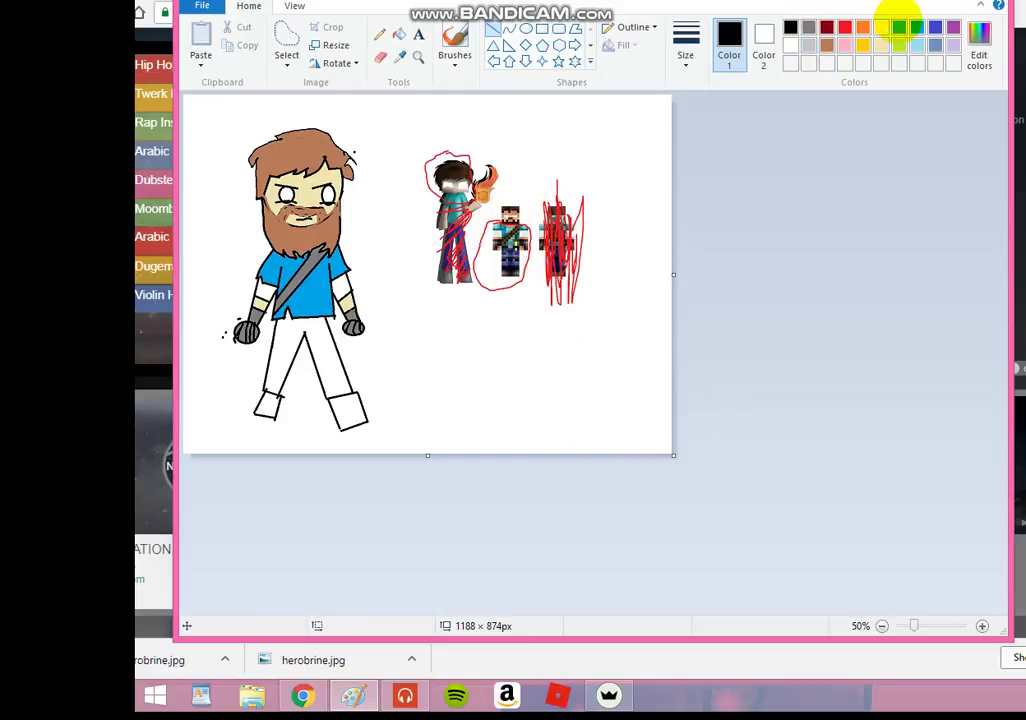
Fill the trousers with indigo and the left foot with light gray.
{"action": "left_click", "coordinate": [932, 27]}
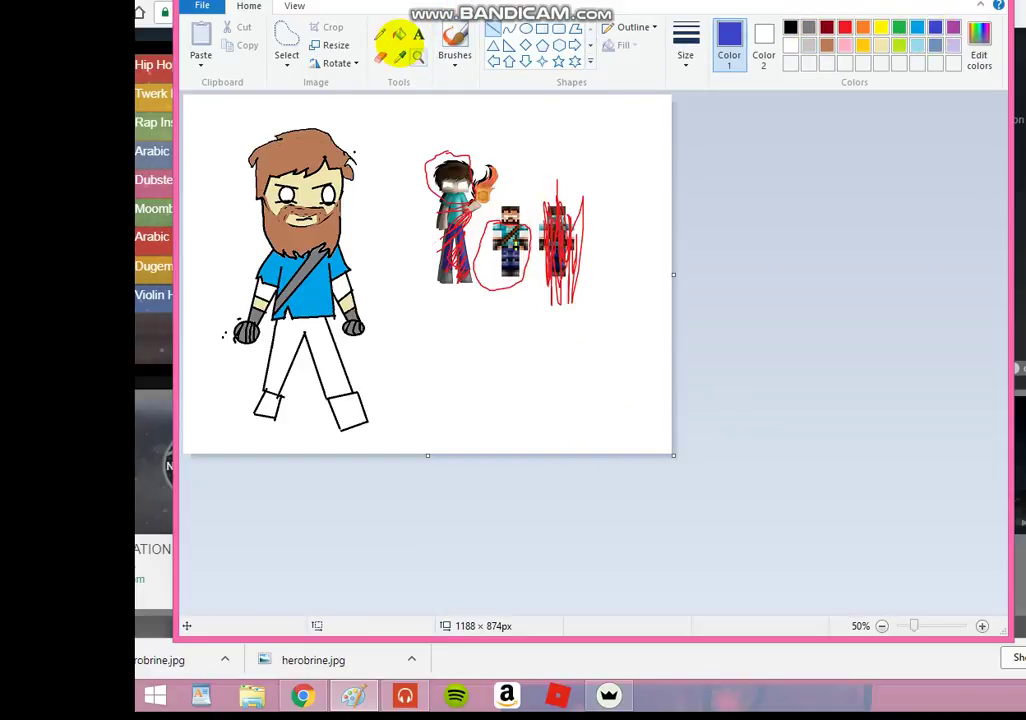
{"action": "left_click", "coordinate": [399, 35]}
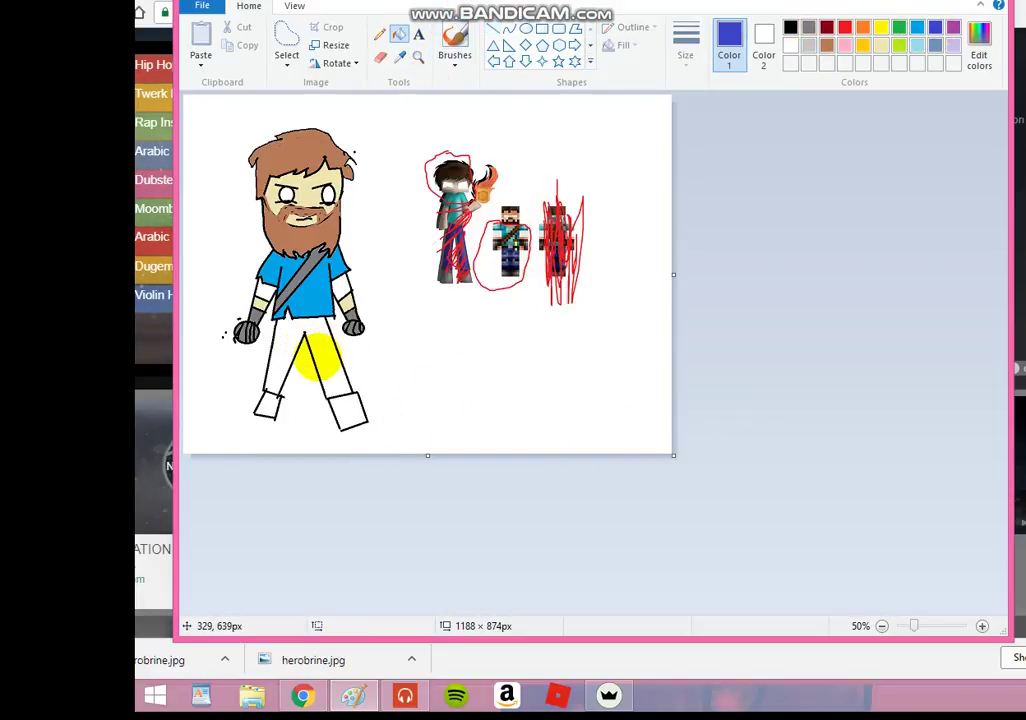
{"action": "left_click", "coordinate": [318, 357]}
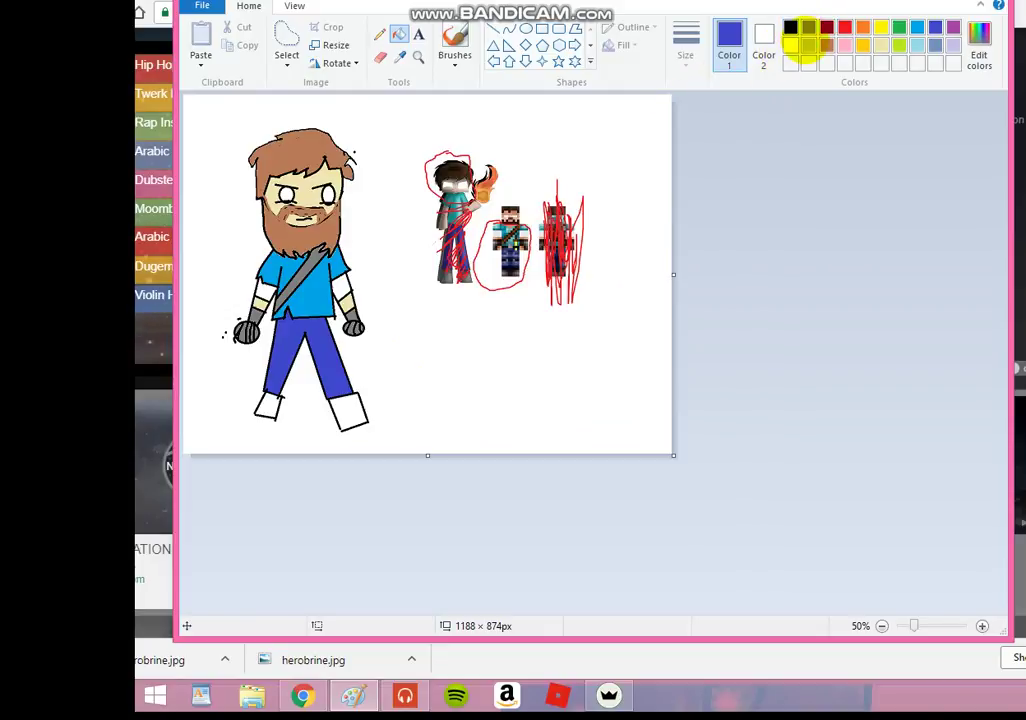
{"action": "left_click", "coordinate": [808, 45]}
{"action": "left_click", "coordinate": [268, 406]}
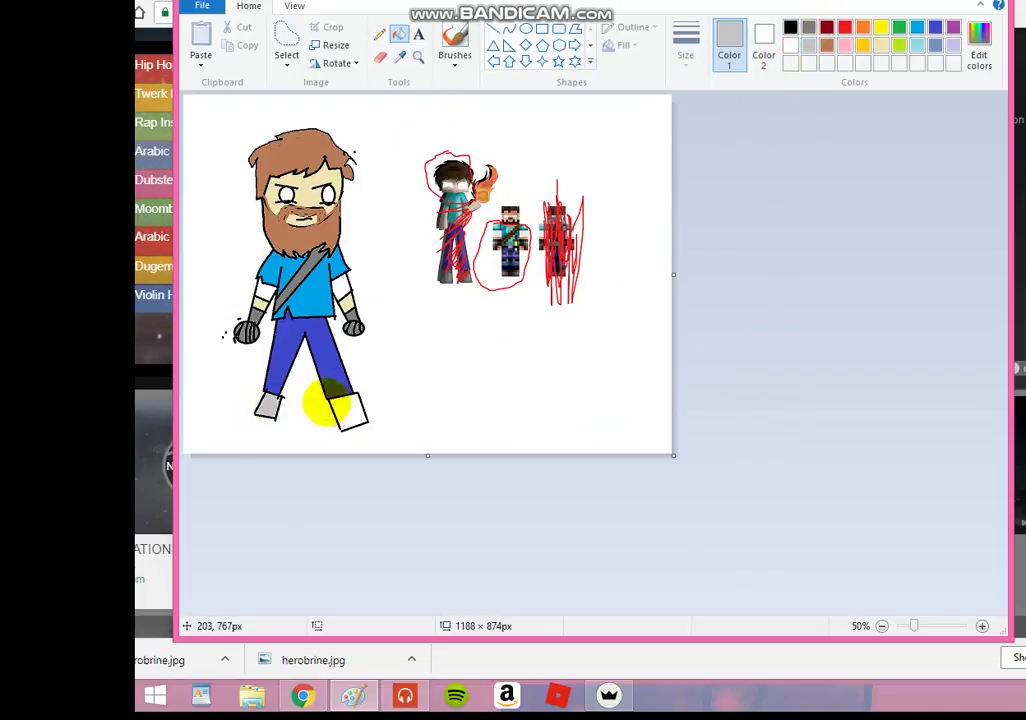
{"action": "key", "text": "ctrl+z"}
{"action": "left_click", "coordinate": [520, 385]}
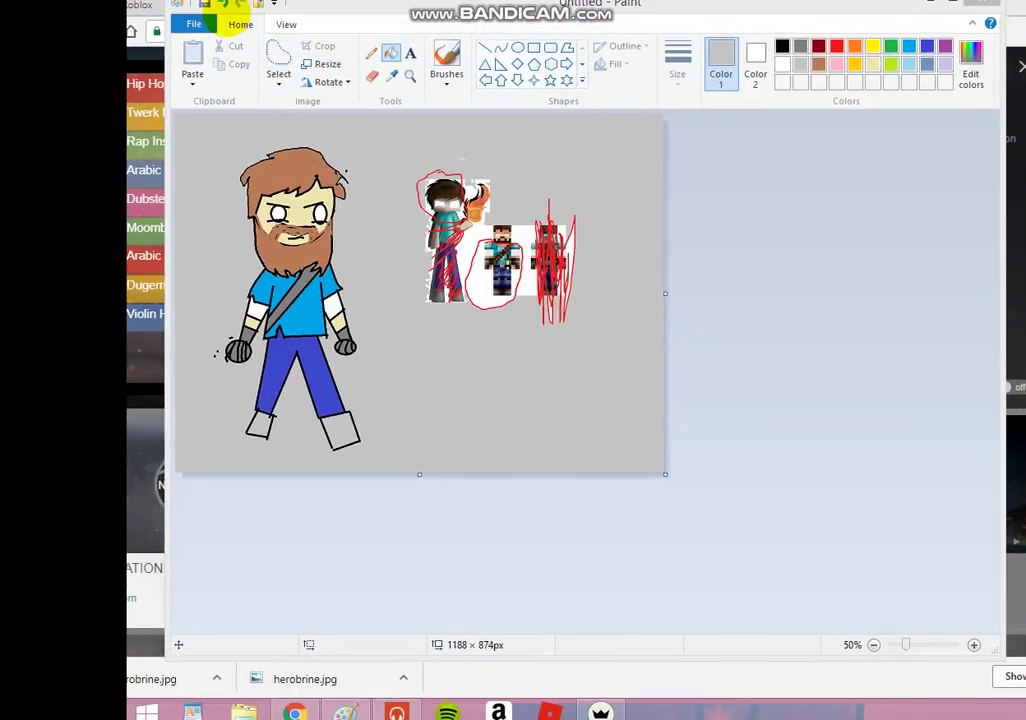
{"action": "key", "text": "ctrl+z"}
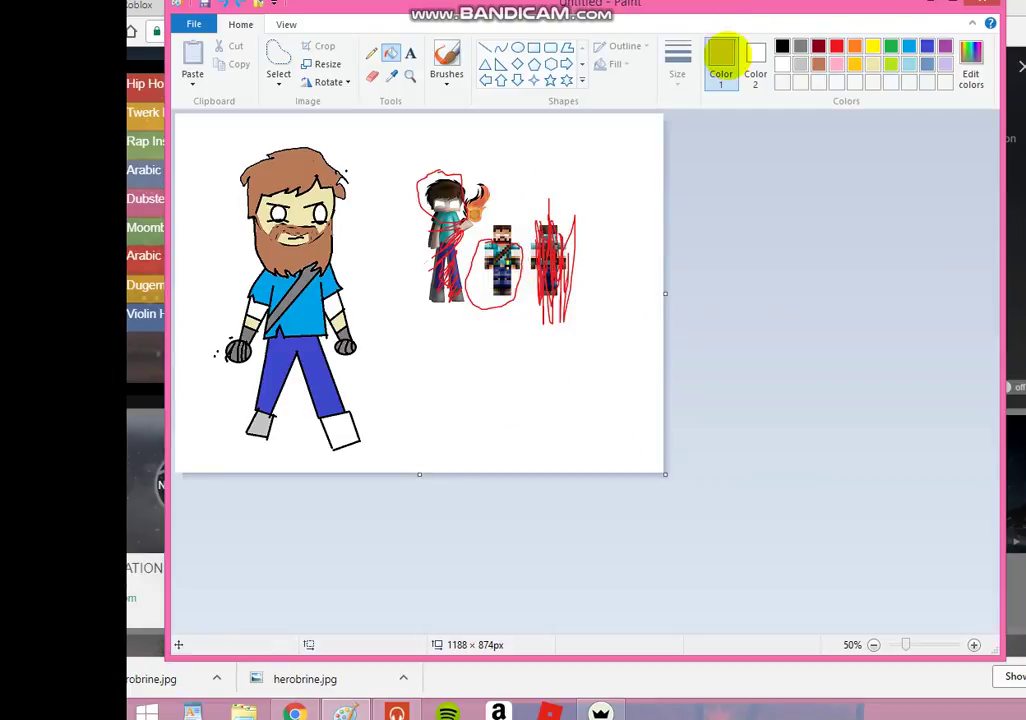
Close the gap at the right foot's lower corner with a short black line and fill the foot with light gray.
{"action": "left_click", "coordinate": [781, 45]}
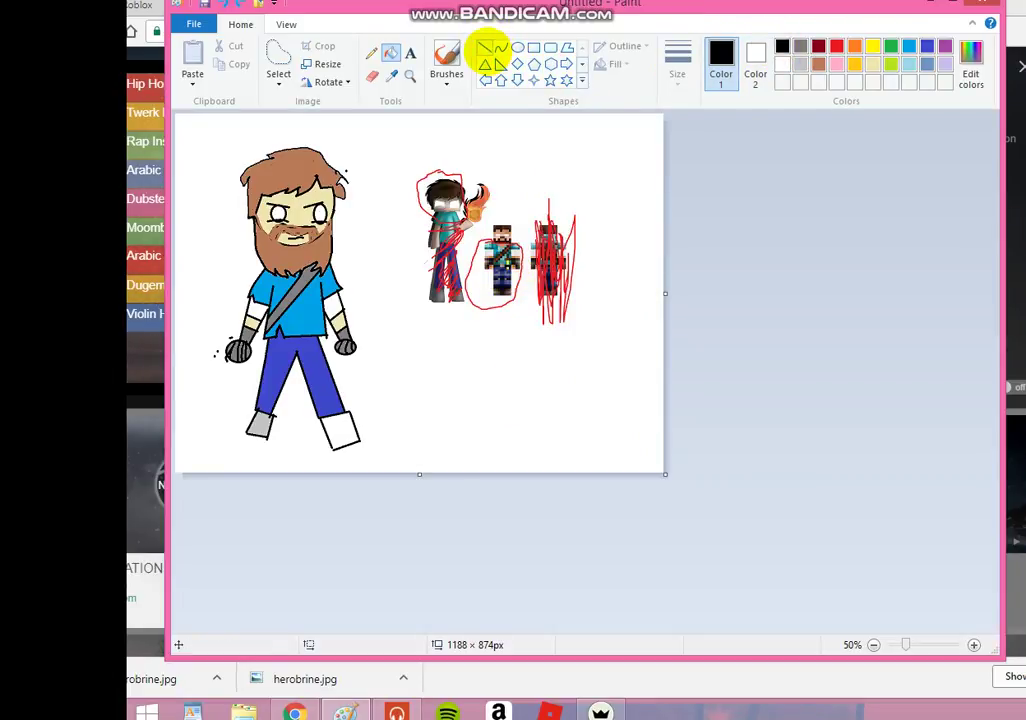
{"action": "left_click", "coordinate": [486, 48]}
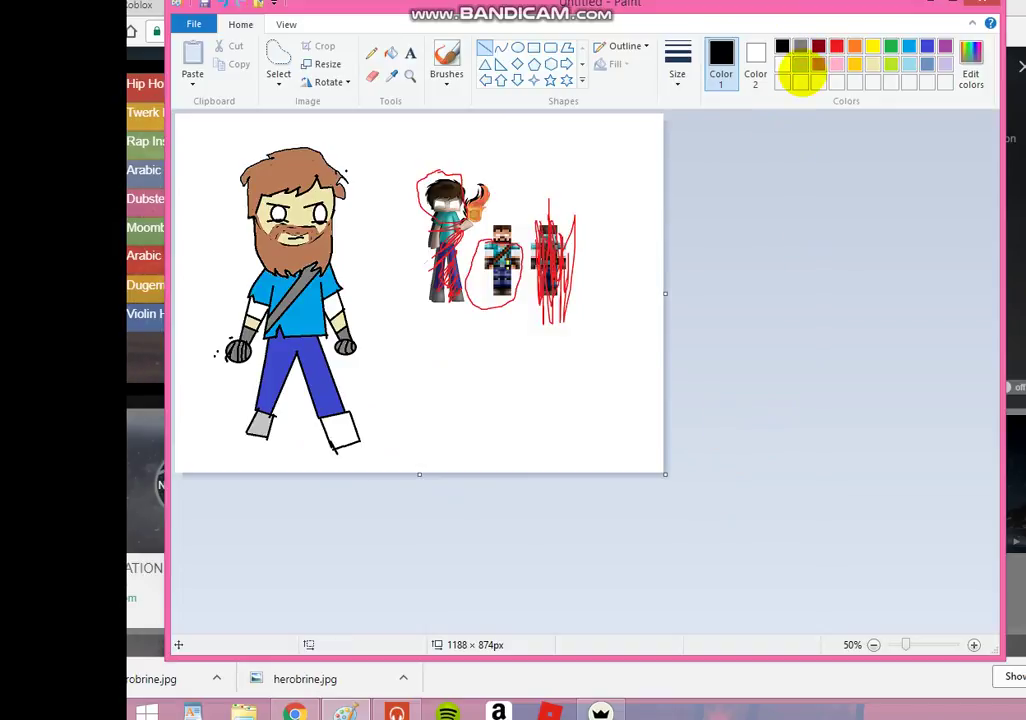
{"action": "left_click", "coordinate": [392, 52]}
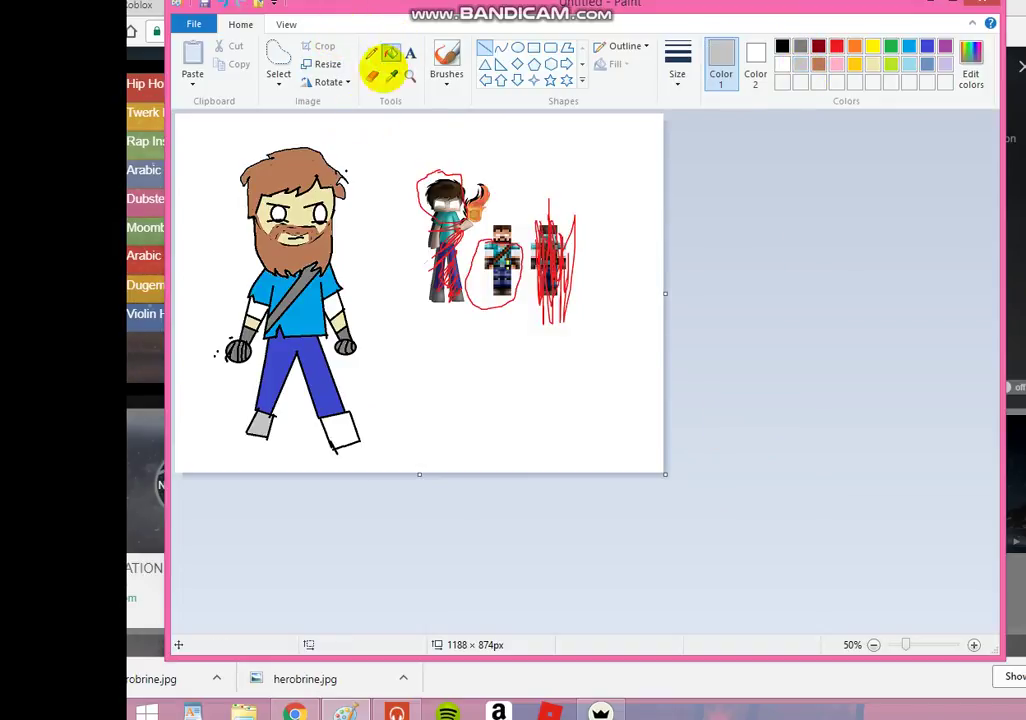
{"action": "left_click", "coordinate": [342, 428]}
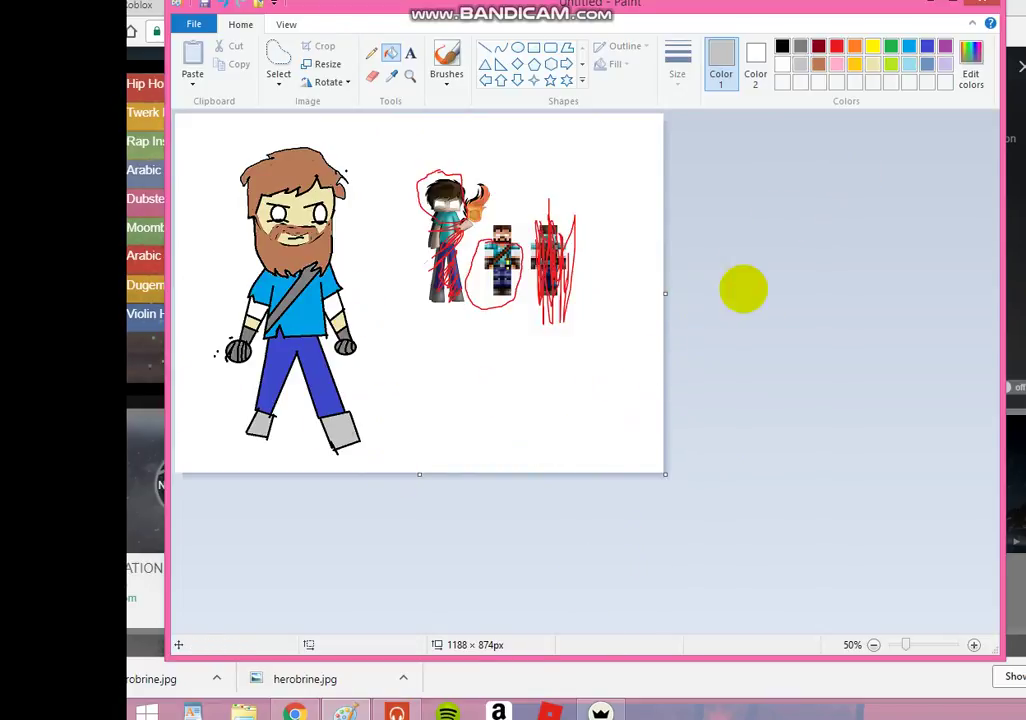
{"action": "left_click", "coordinate": [485, 47]}
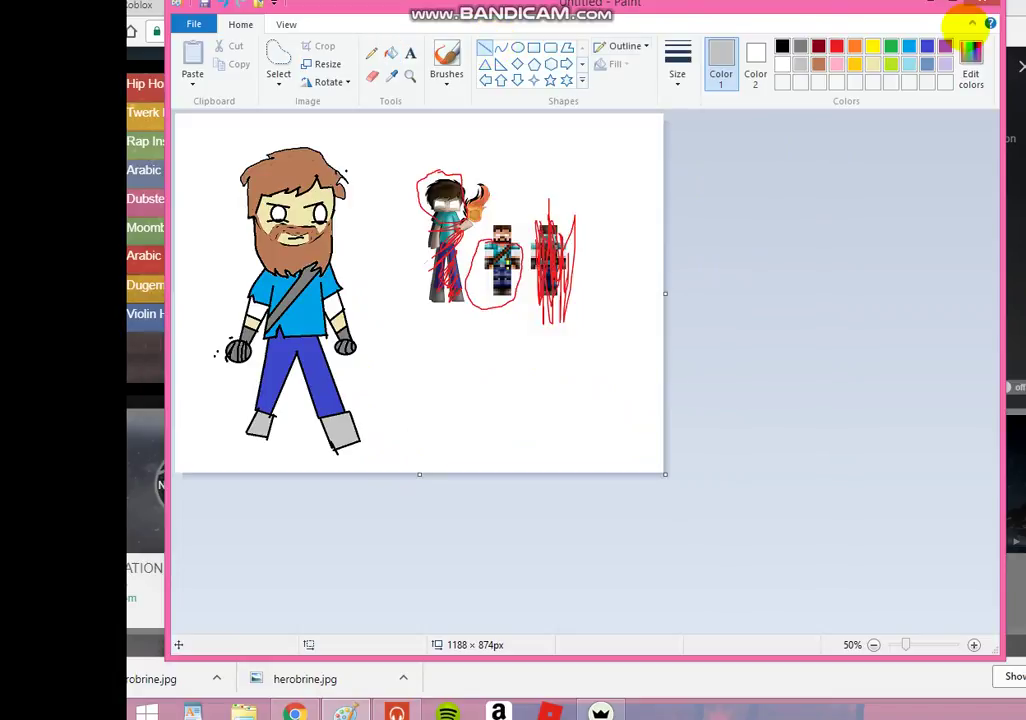
Draw a black horizontal ground line on both sides and between the legs, with two diverging lines down from its right end as a cliff edge.
{"action": "left_click", "coordinate": [782, 46]}
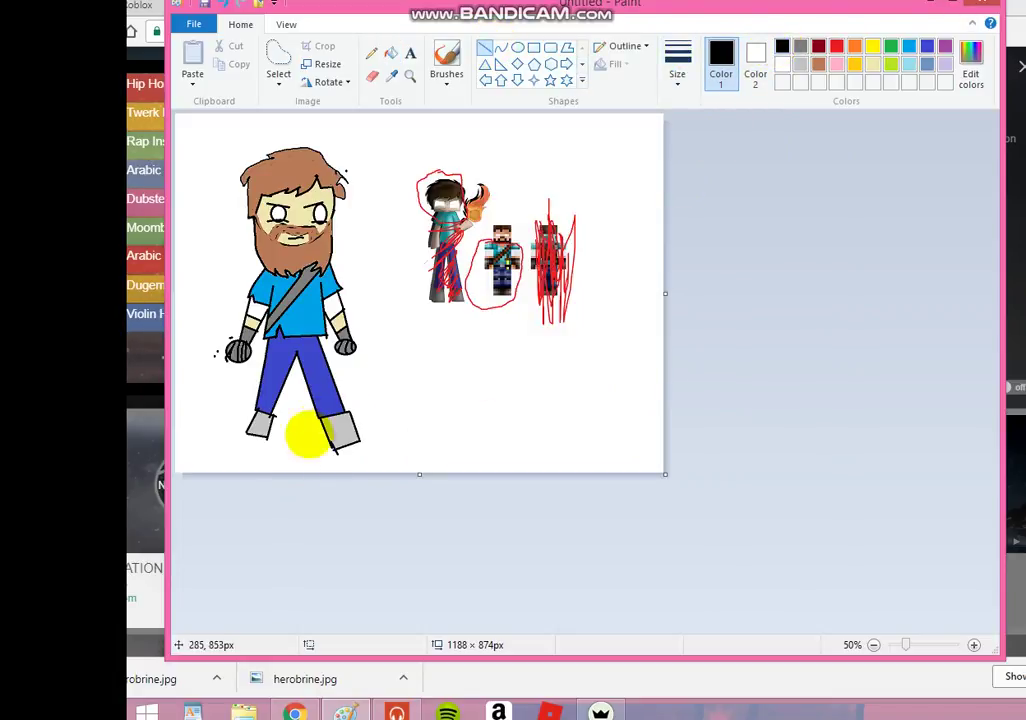
{"action": "left_click_drag", "start_coordinate": [343, 405], "coordinate": [482, 404]}
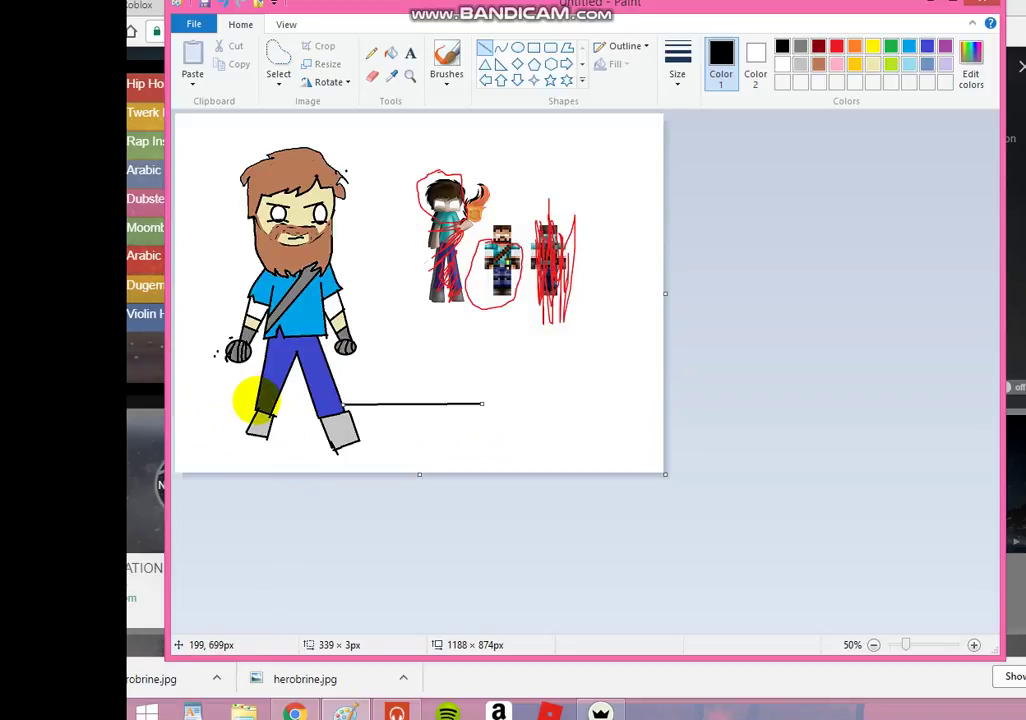
{"action": "left_click_drag", "start_coordinate": [257, 402], "coordinate": [176, 400]}
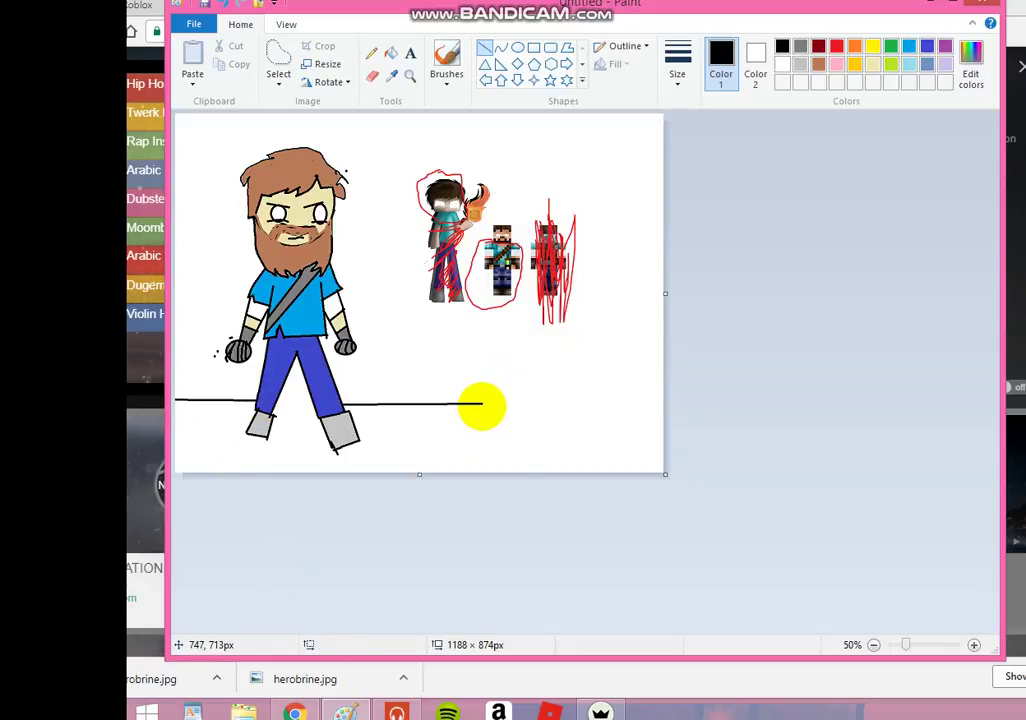
{"action": "left_click_drag", "start_coordinate": [482, 404], "coordinate": [472, 545]}
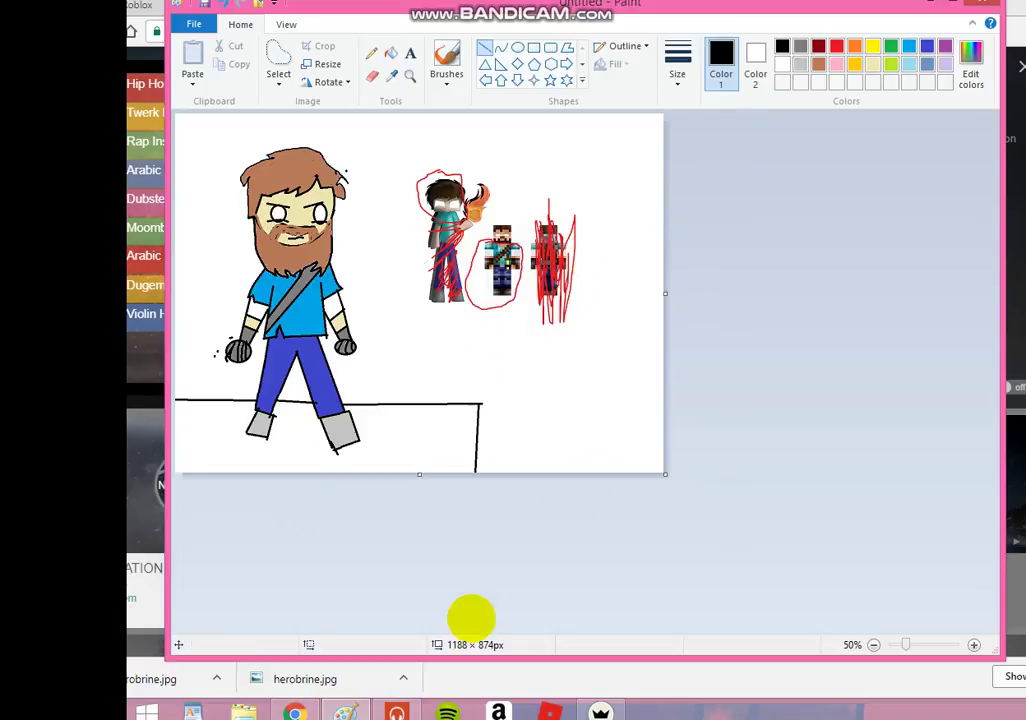
{"action": "left_click_drag", "start_coordinate": [481, 405], "coordinate": [502, 500]}
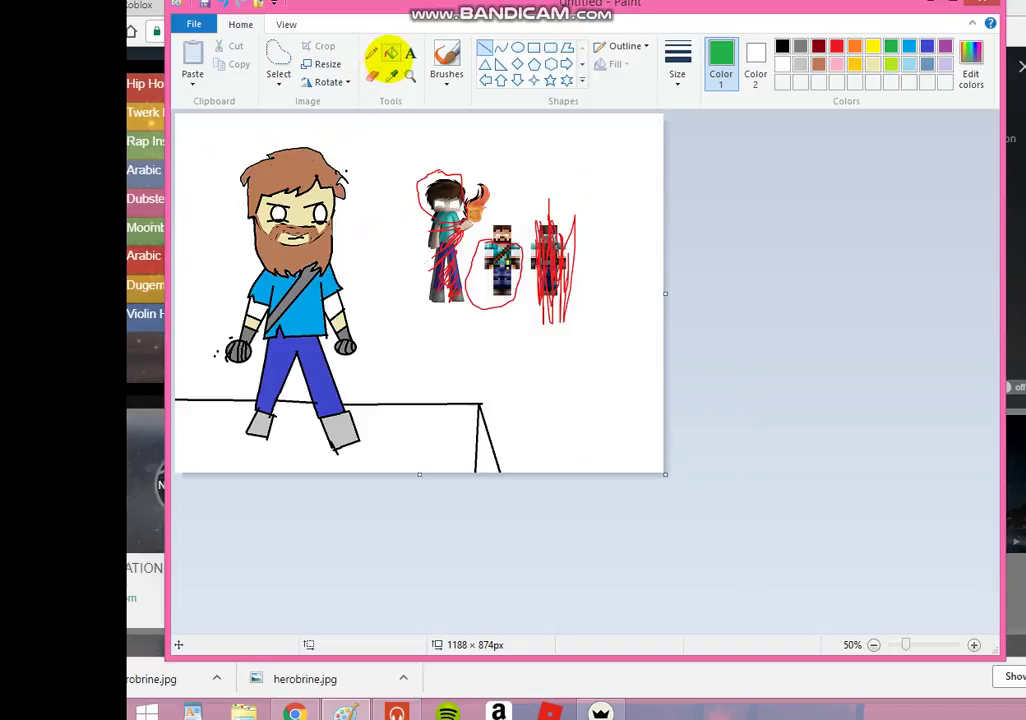
Fill the ground with green, the narrow cliff side with brown, and the background with black.
{"action": "left_click", "coordinate": [394, 428]}
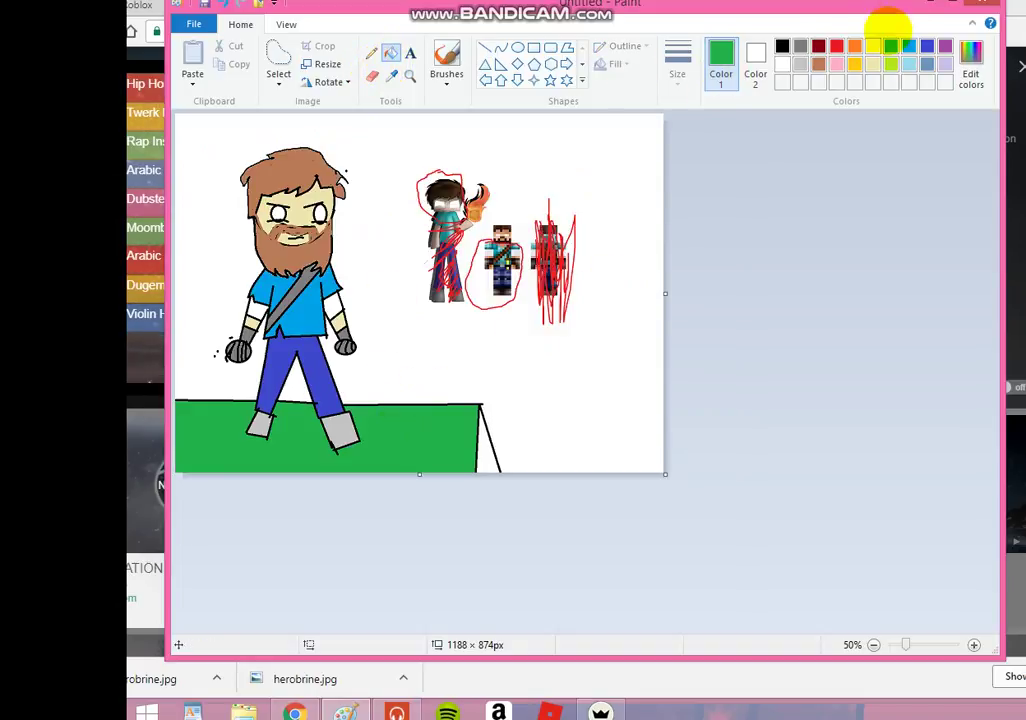
{"action": "left_click", "coordinate": [817, 64]}
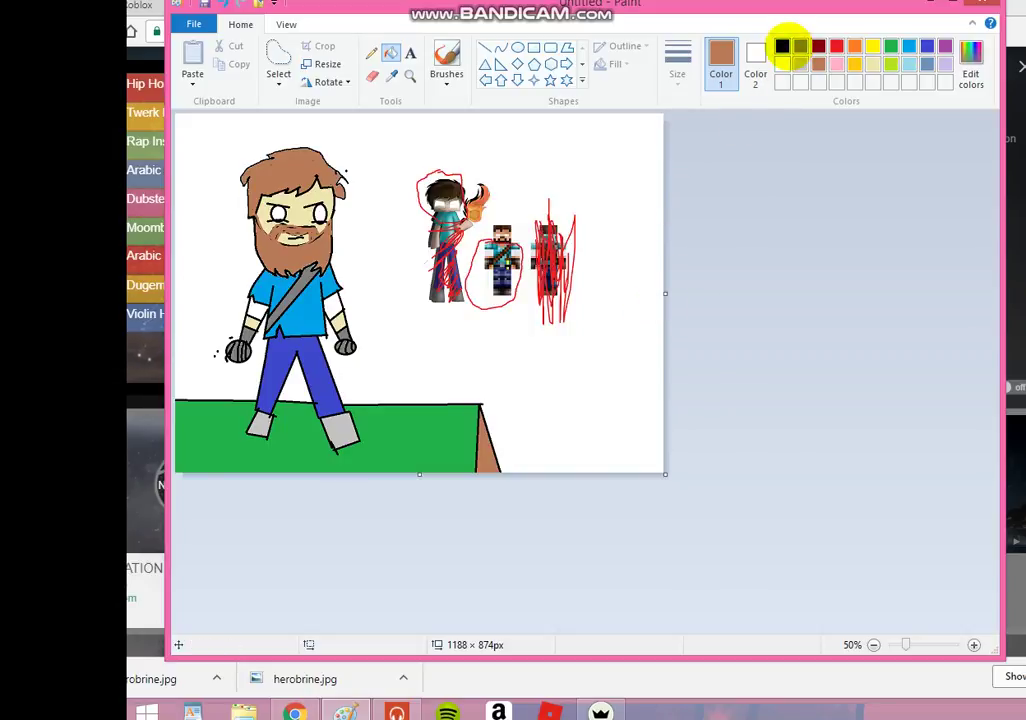
{"action": "left_click", "coordinate": [782, 46]}
{"action": "left_click", "coordinate": [518, 371]}
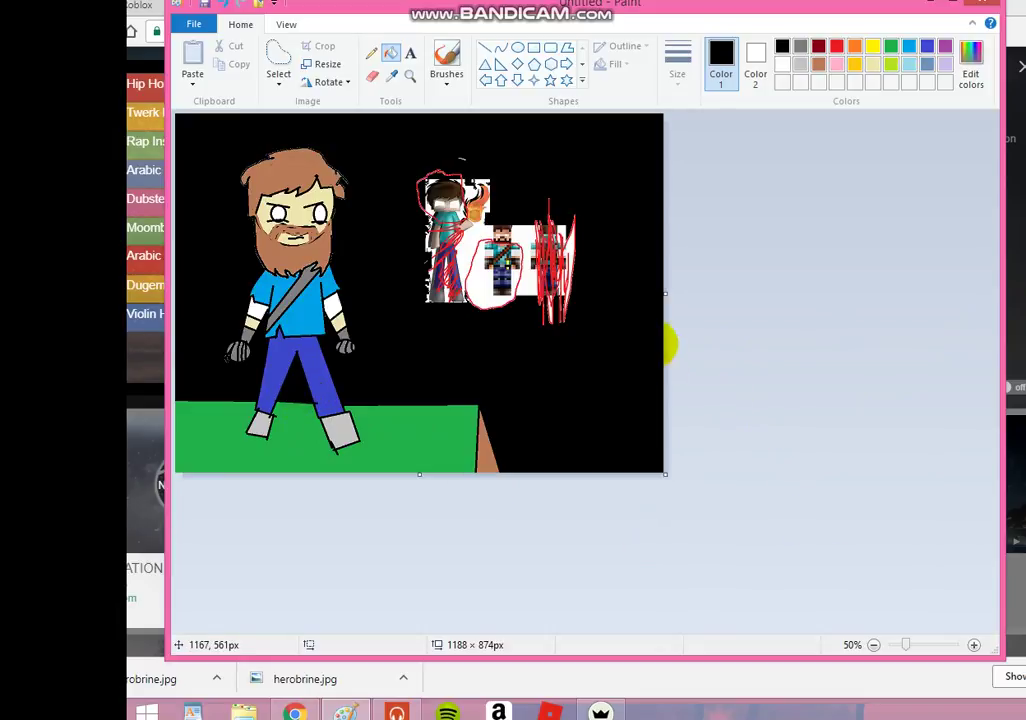
Narrow the canvas to 796 px wide and delete a freeform-selected wedge across the upper part of the reference images.
{"action": "left_click_drag", "start_coordinate": [665, 293], "coordinate": [583, 293]}
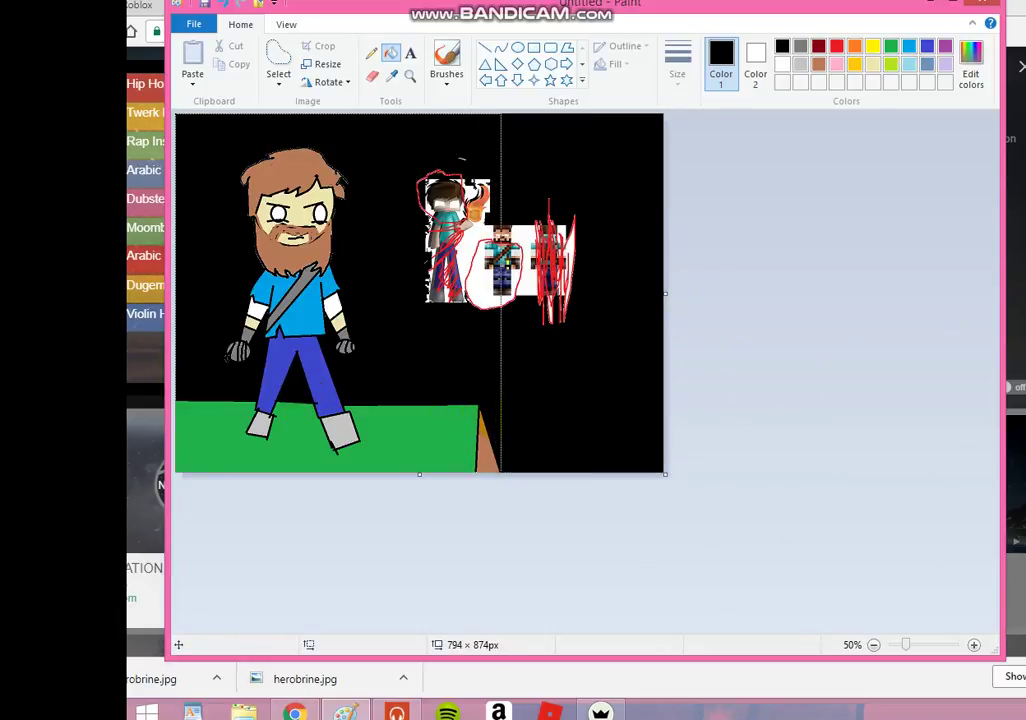
{"action": "left_click_drag", "start_coordinate": [501, 293], "coordinate": [502, 293]}
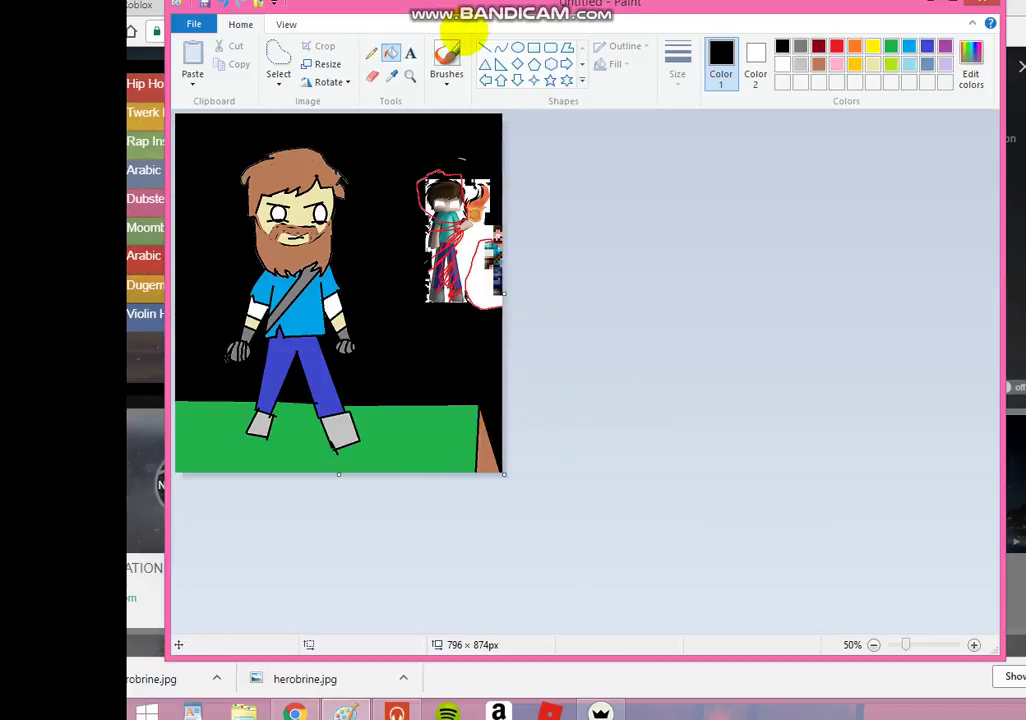
{"action": "left_click", "coordinate": [279, 58]}
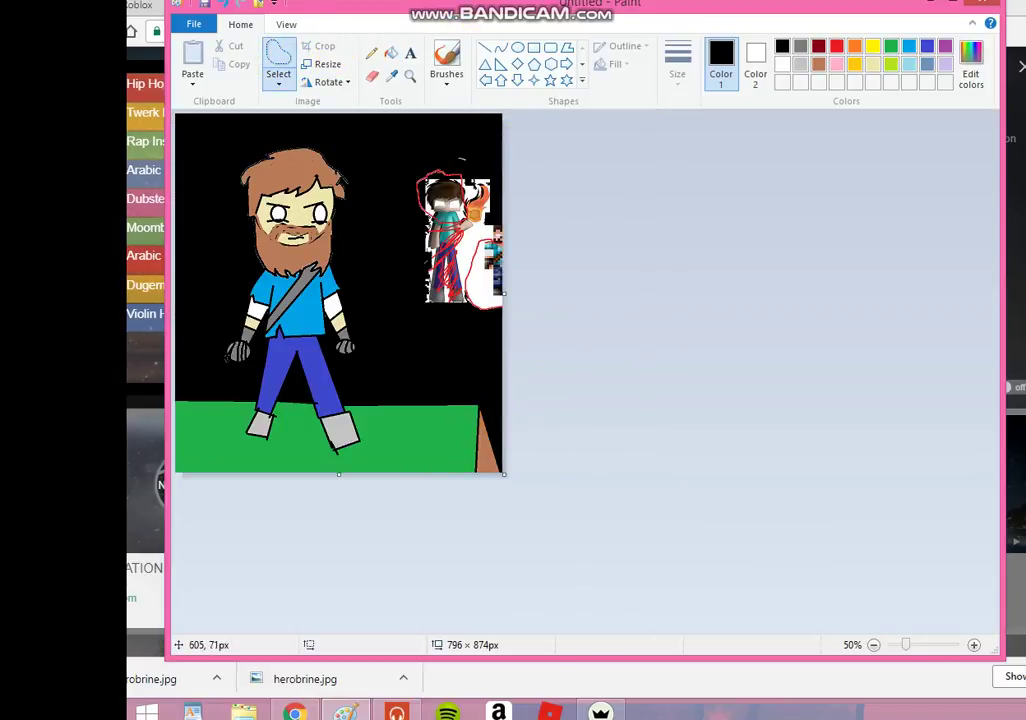
{"action": "left_click_drag", "start_coordinate": [419, 146], "coordinate": [543, 208]}
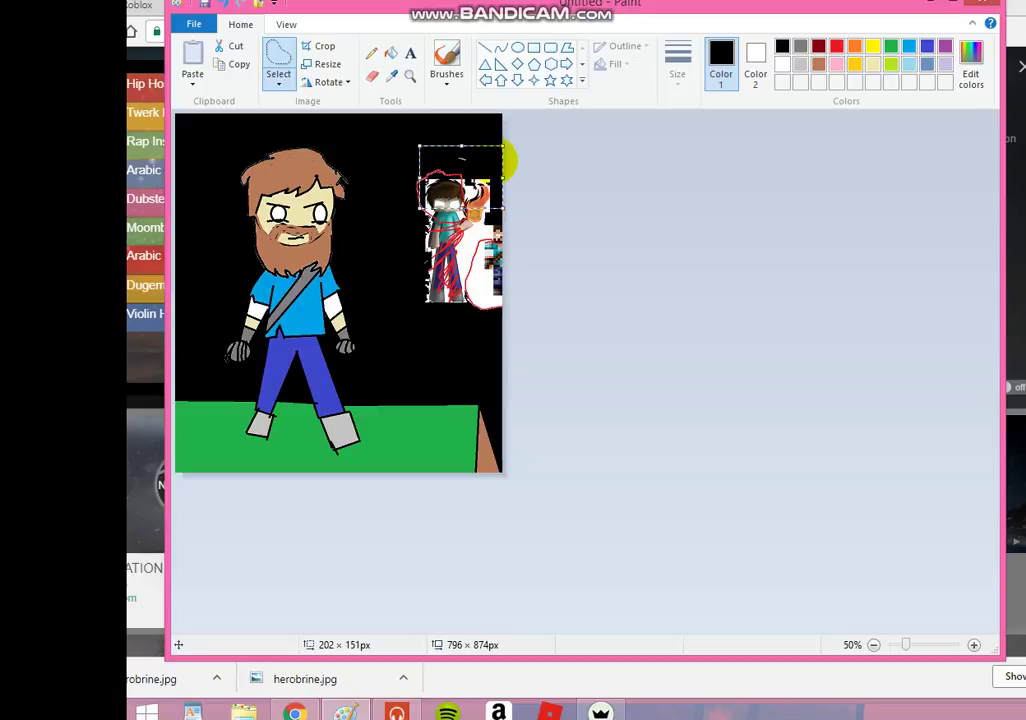
{"action": "right_click", "coordinate": [468, 187]}
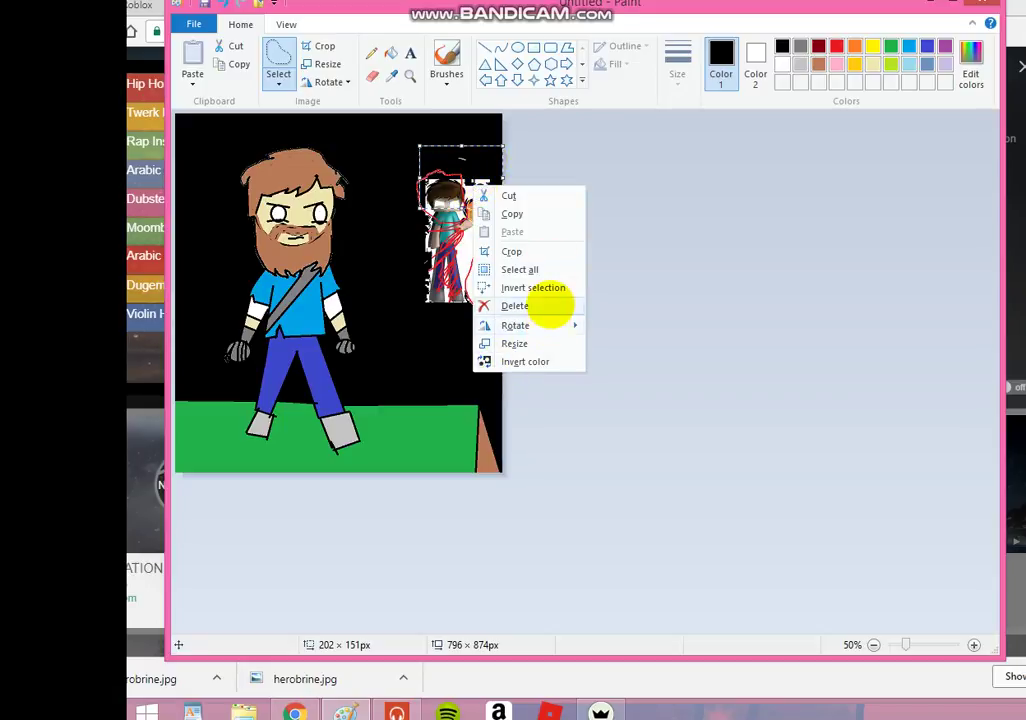
{"action": "left_click", "coordinate": [548, 304]}
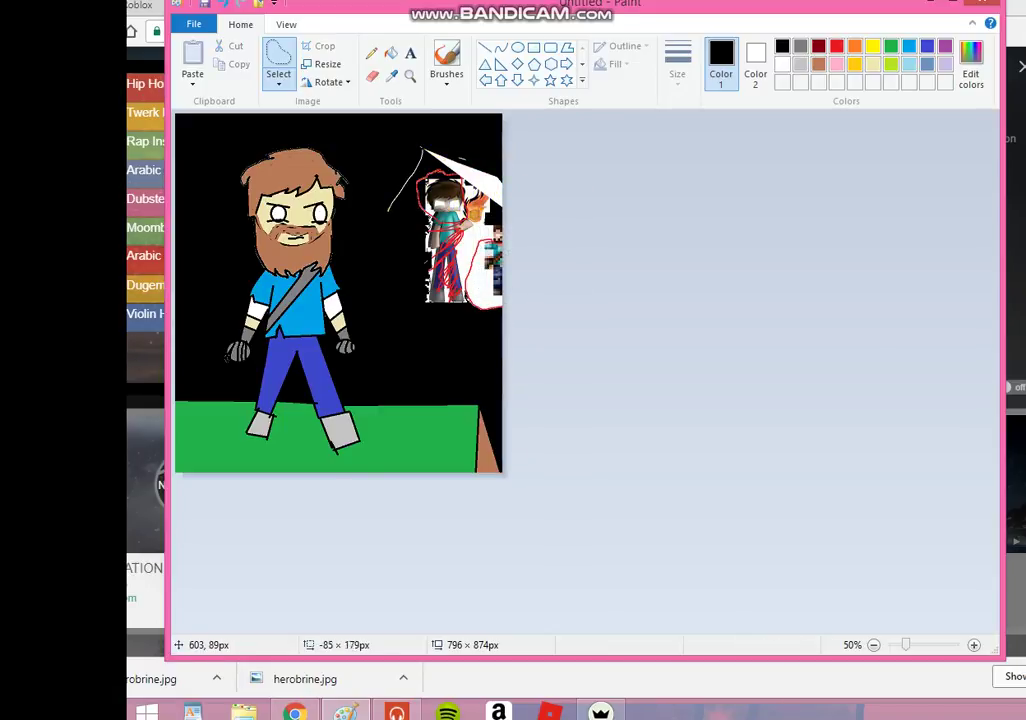
Delete most of the remaining reference figures in freeform-selected pieces and fill the cleared white area with black.
{"action": "mouse_move", "coordinate": [388, 211]}
{"action": "left_mouse_down"}
{"action": "mouse_move", "coordinate": [409, 336]}
{"action": "mouse_move", "coordinate": [505, 340]}
{"action": "left_mouse_up"}
{"action": "right_click", "coordinate": [472, 288]}
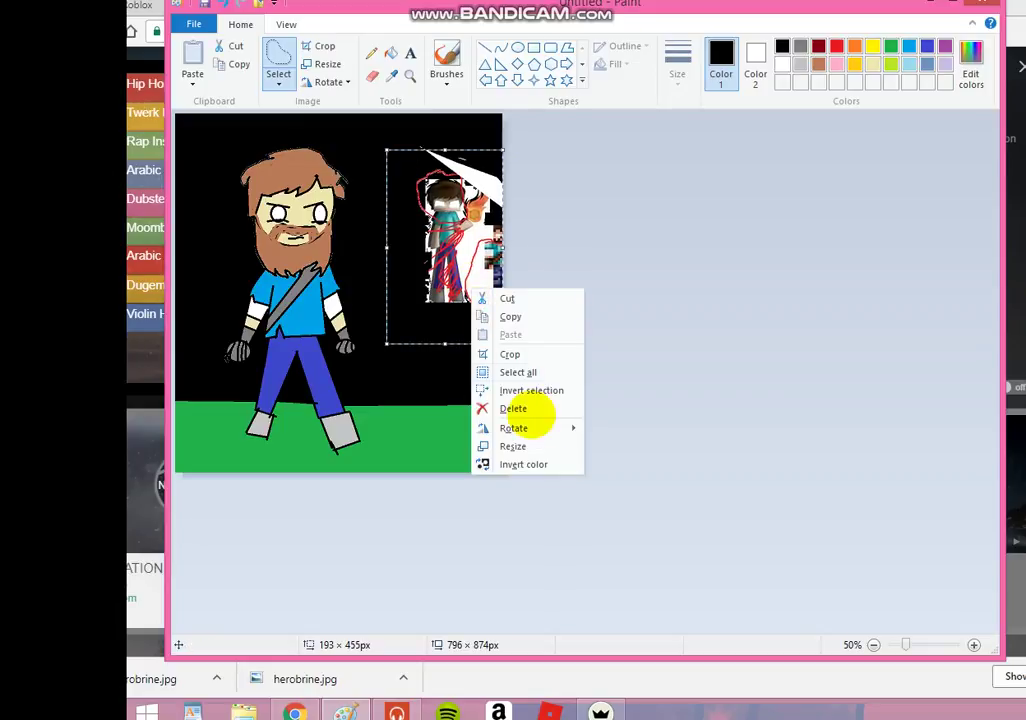
{"action": "left_click", "coordinate": [550, 403]}
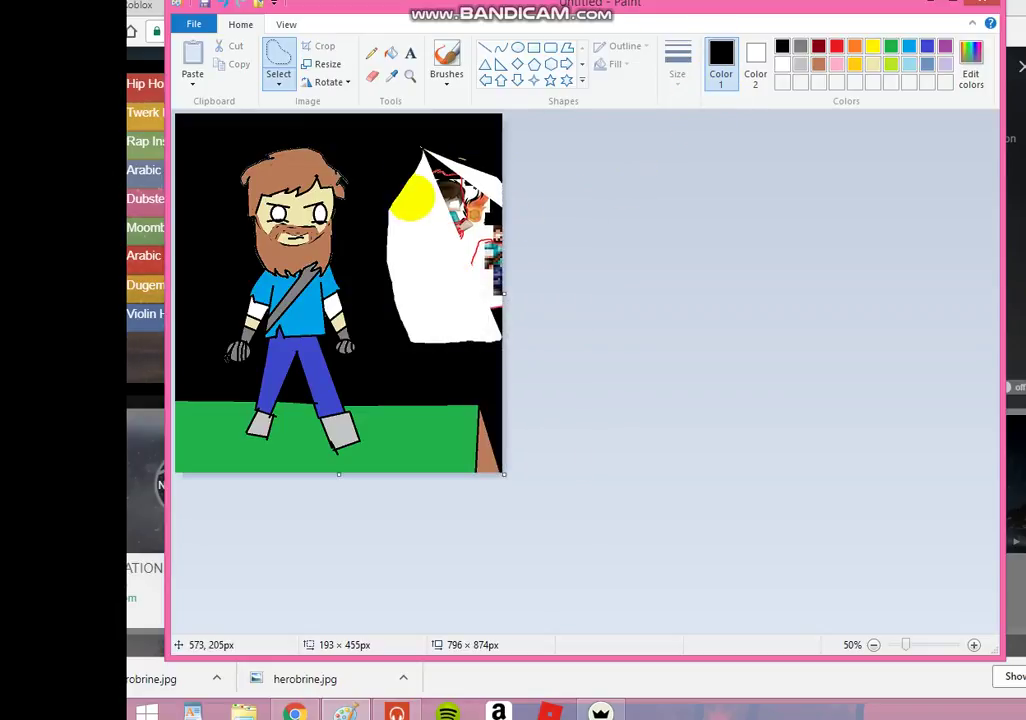
{"action": "mouse_move", "coordinate": [440, 162]}
{"action": "left_mouse_down"}
{"action": "mouse_move", "coordinate": [402, 218]}
{"action": "mouse_move", "coordinate": [417, 208]}
{"action": "mouse_move", "coordinate": [502, 232]}
{"action": "mouse_move", "coordinate": [503, 303]}
{"action": "left_mouse_up"}
{"action": "right_click", "coordinate": [504, 305]}
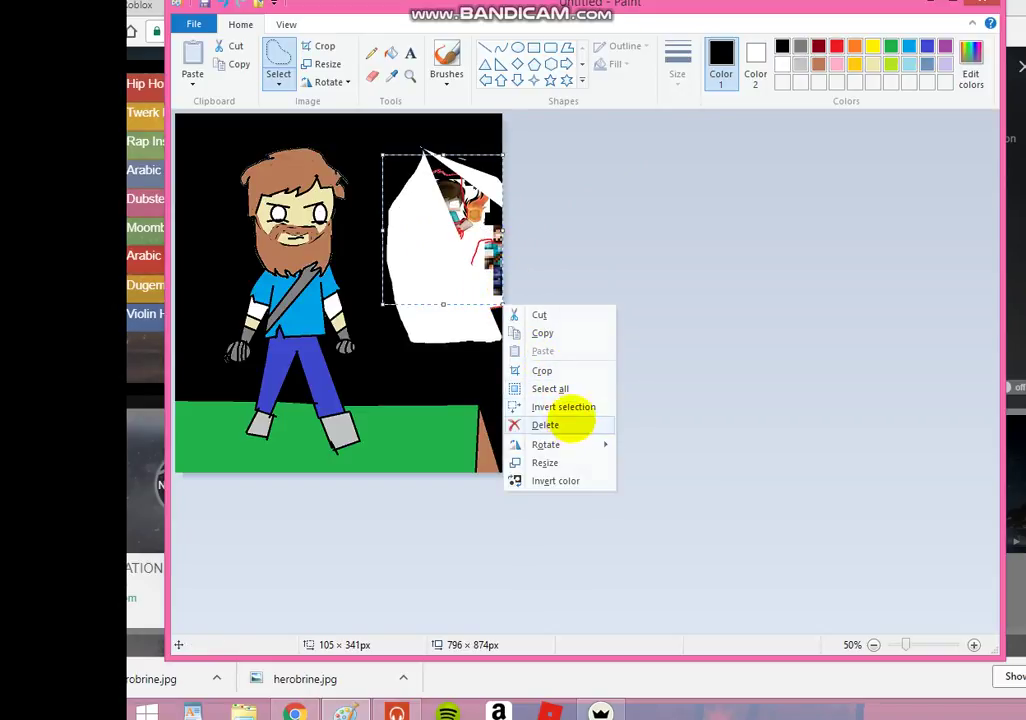
{"action": "left_click", "coordinate": [576, 422]}
{"action": "mouse_move", "coordinate": [462, 180]}
{"action": "left_mouse_down"}
{"action": "mouse_move", "coordinate": [438, 200]}
{"action": "mouse_move", "coordinate": [508, 337]}
{"action": "left_mouse_up"}
{"action": "right_click", "coordinate": [508, 338]}
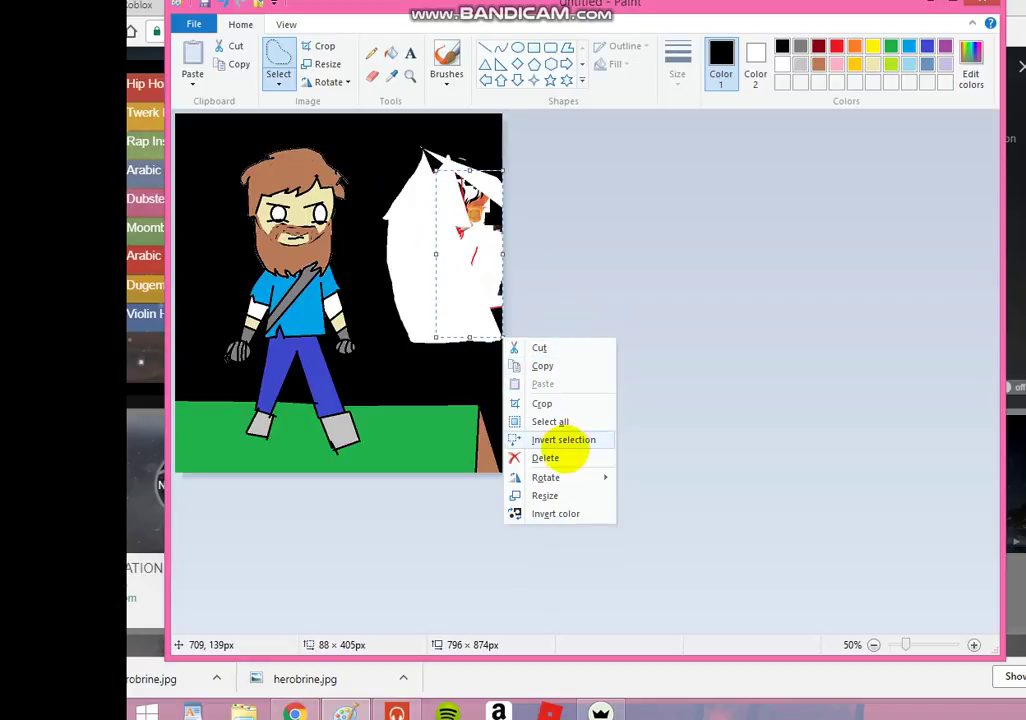
{"action": "left_click", "coordinate": [570, 458]}
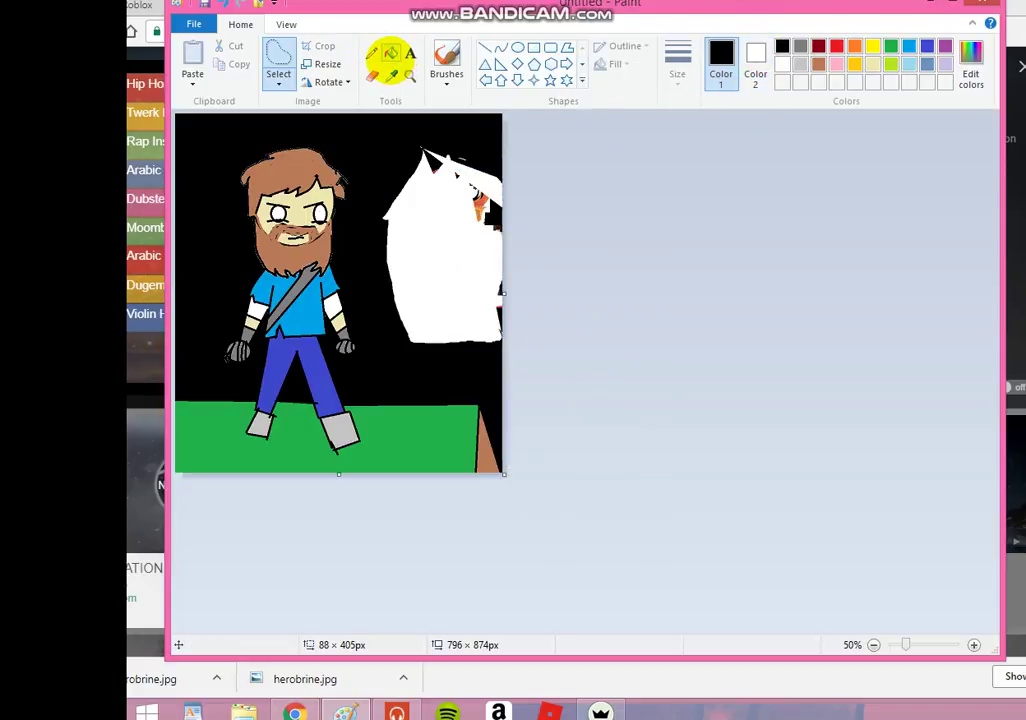
{"action": "left_click", "coordinate": [390, 53]}
{"action": "left_click", "coordinate": [449, 217]}
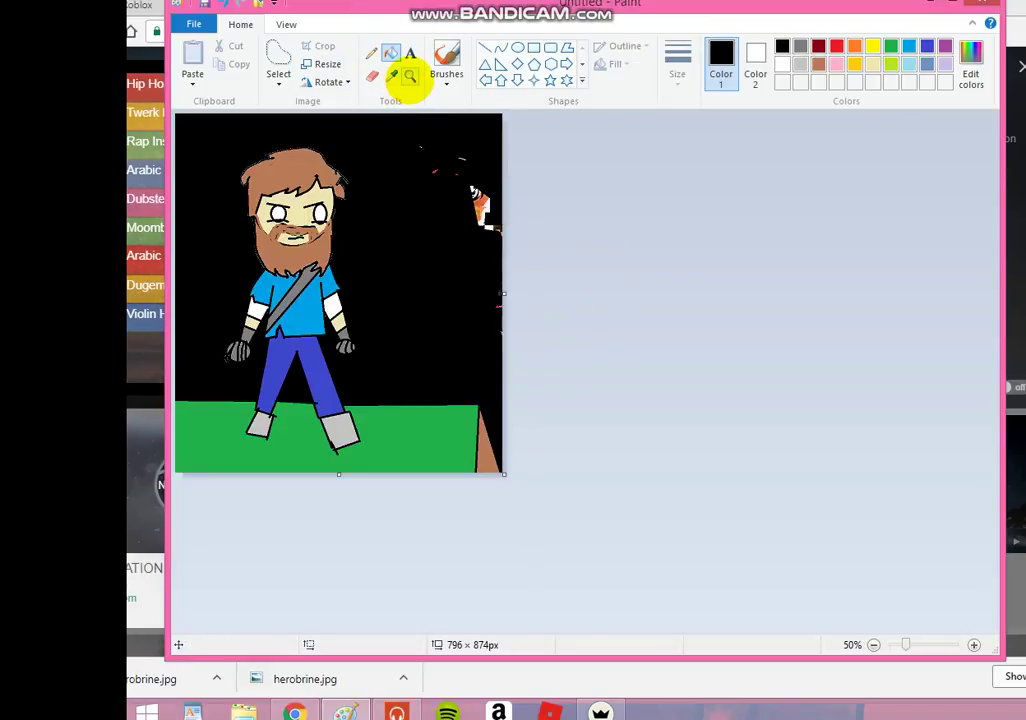
{"action": "left_click", "coordinate": [410, 76]}
{"action": "left_click", "coordinate": [495, 350]}
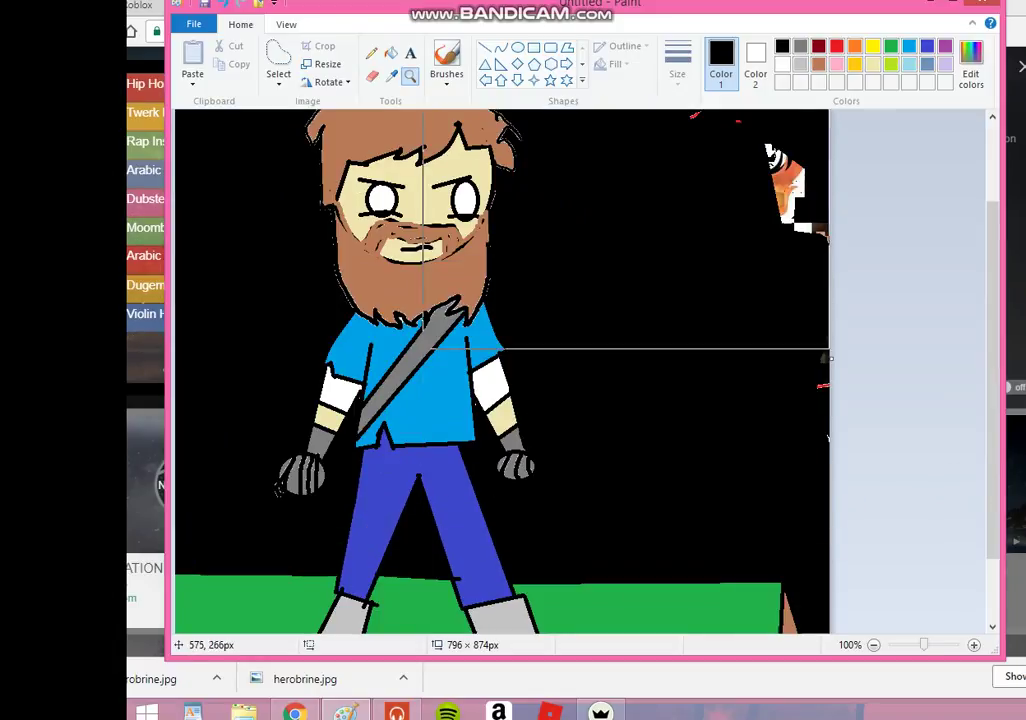
{"action": "right_click", "coordinate": [751, 272]}
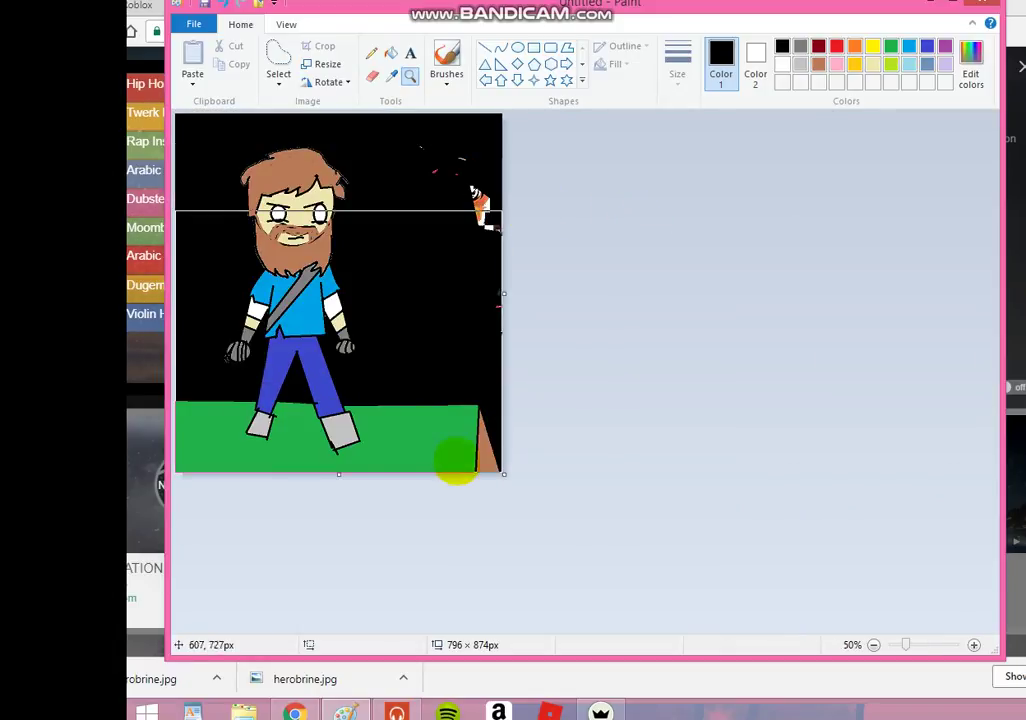
{"action": "left_click", "coordinate": [455, 460]}
{"action": "right_click", "coordinate": [789, 222]}
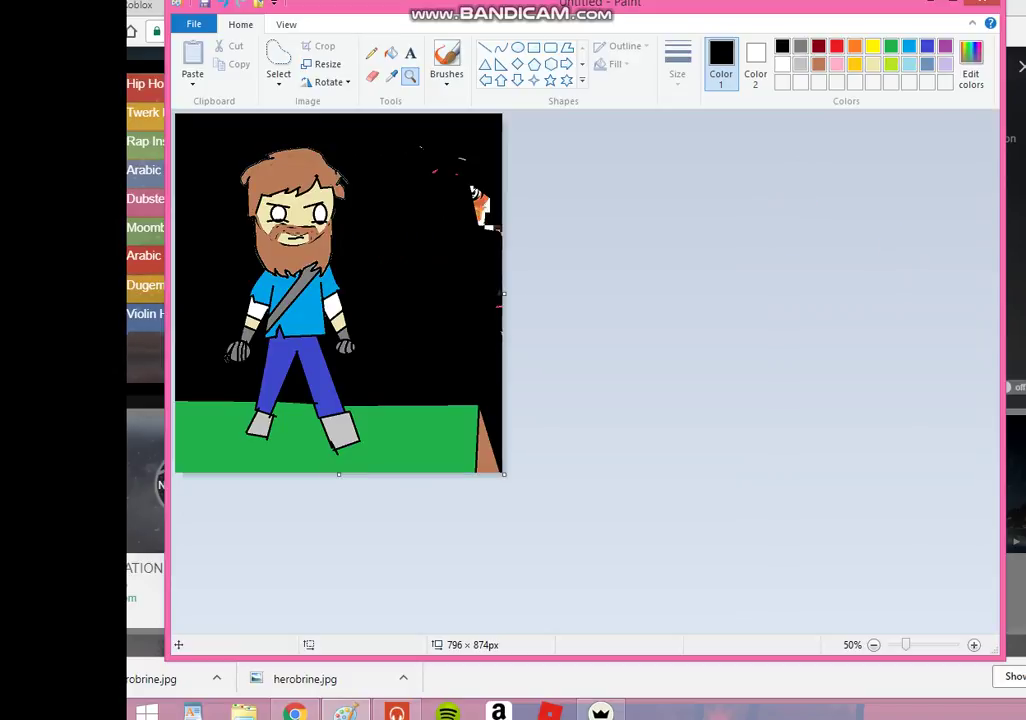